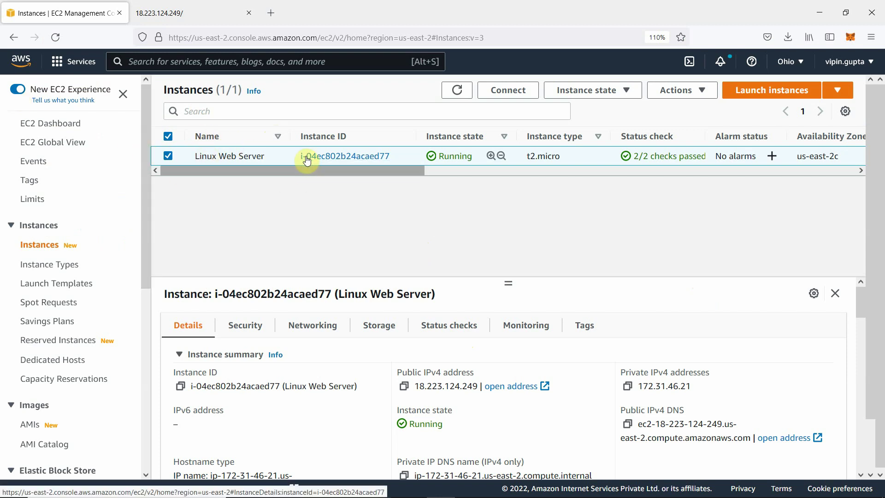
# Step: Start launching a new EC2 instance and dismiss the notice about the old launch experience
pyautogui.moveTo(341, 172); pyautogui.dragTo(449, 175)
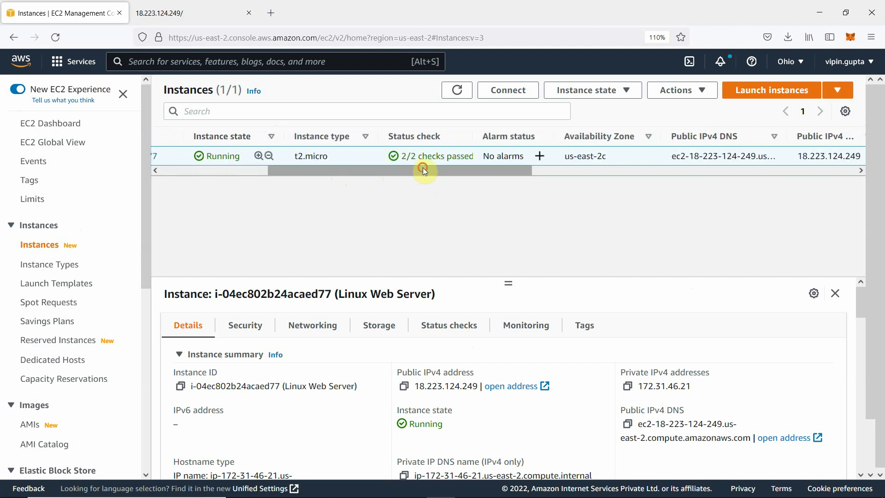
pyautogui.moveTo(422, 171); pyautogui.dragTo(486, 178)
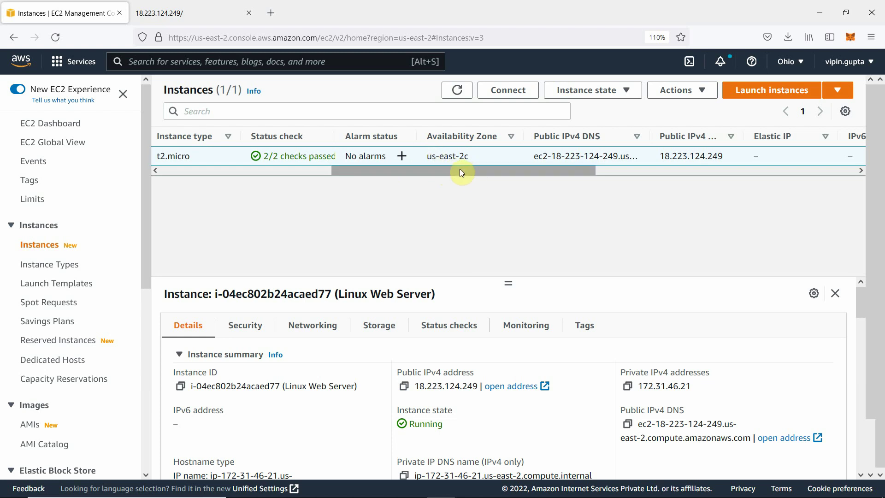
pyautogui.moveTo(460, 169); pyautogui.dragTo(283, 179)
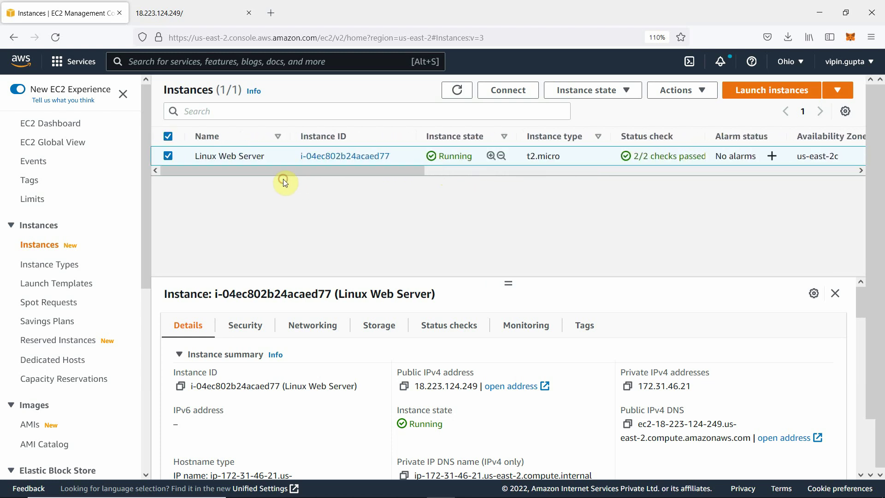
pyautogui.click(751, 96)
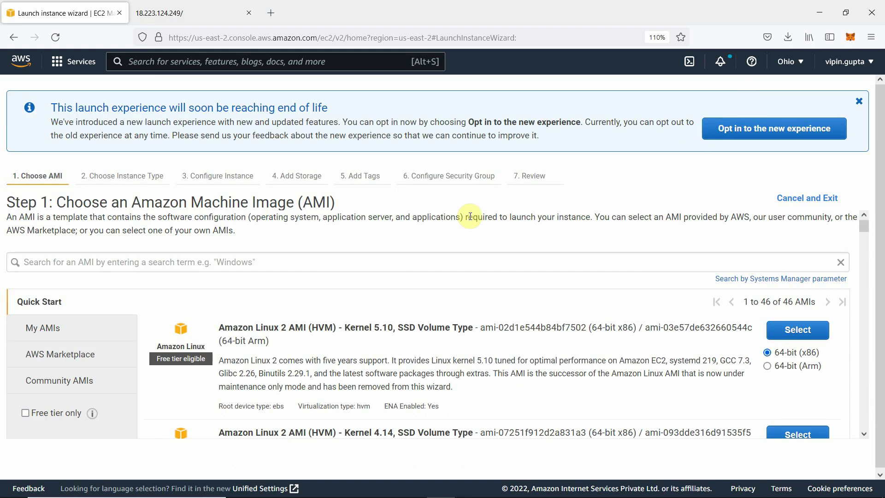
pyautogui.click(860, 102)
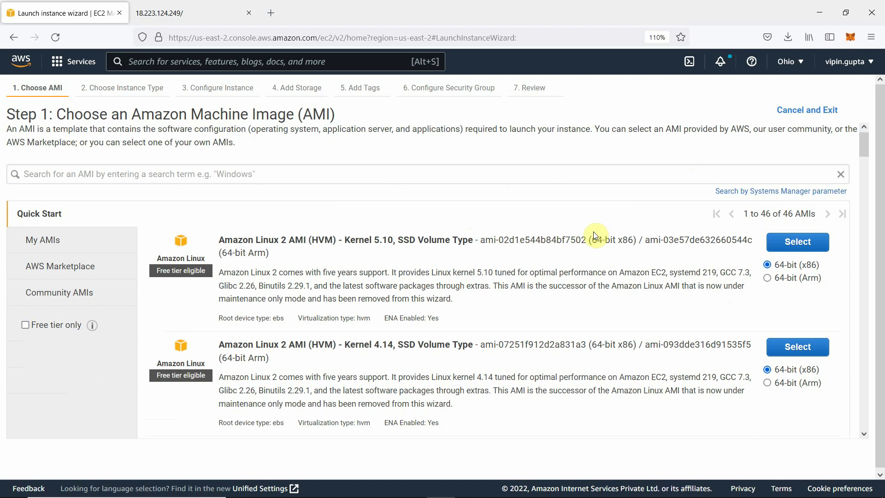
# Step: Choose the Microsoft Windows Server 2016 Base AMI, keep the t2.micro instance type and continue to the instance details
pyautogui.scroll(-15, 435, 258)
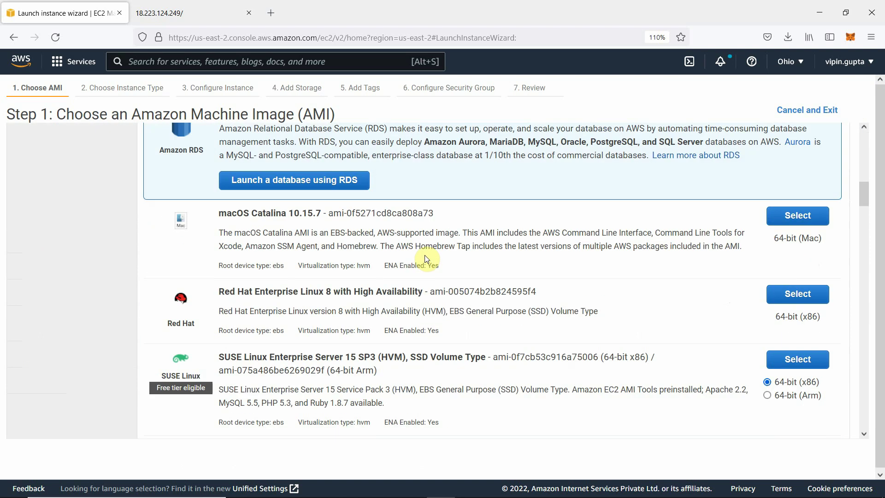
pyautogui.scroll(-8, 436, 258)
pyautogui.scroll(5, 435, 258)
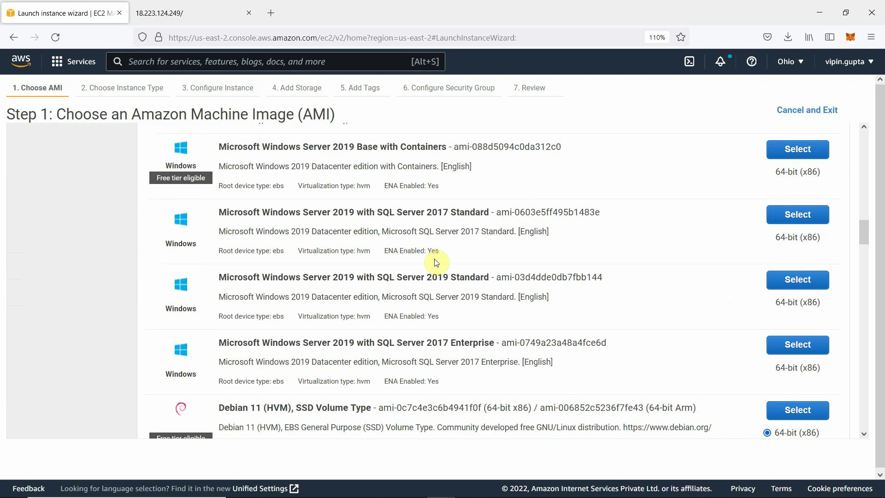
pyautogui.scroll(-4, 526, 267)
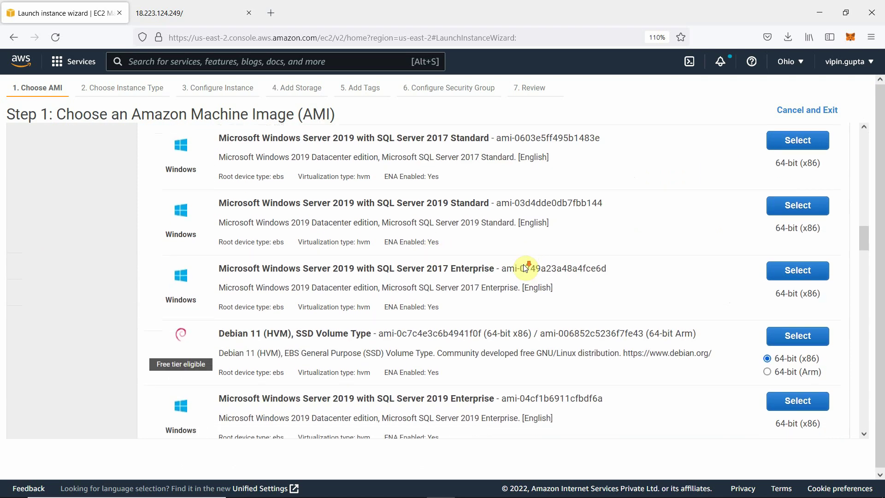
pyautogui.scroll(-3, 565, 283)
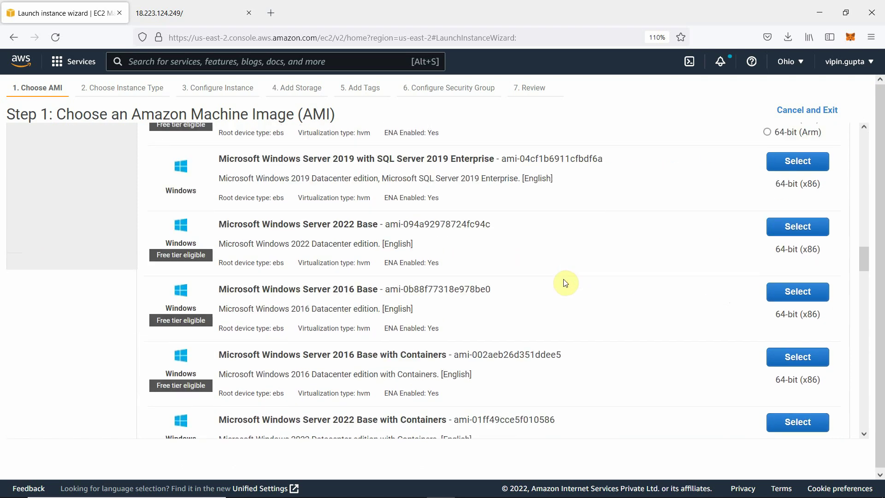
pyautogui.scroll(-2, 570, 284)
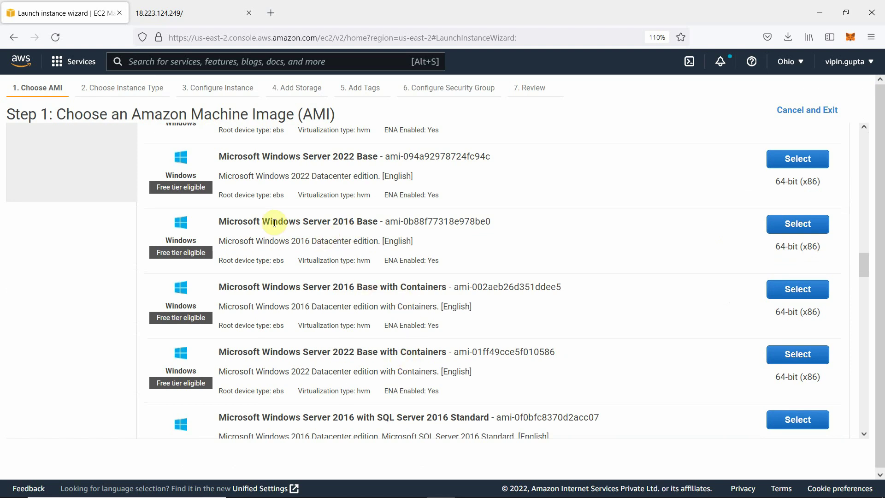
pyautogui.click(797, 225)
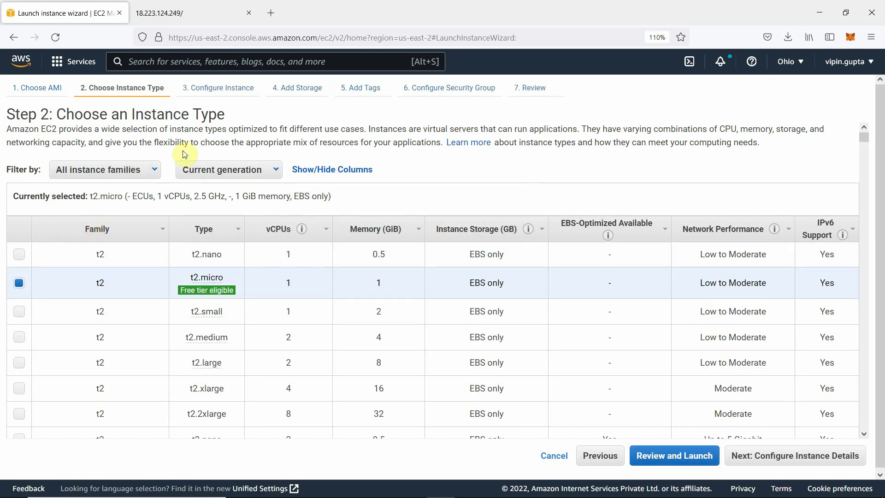
pyautogui.moveTo(210, 290)
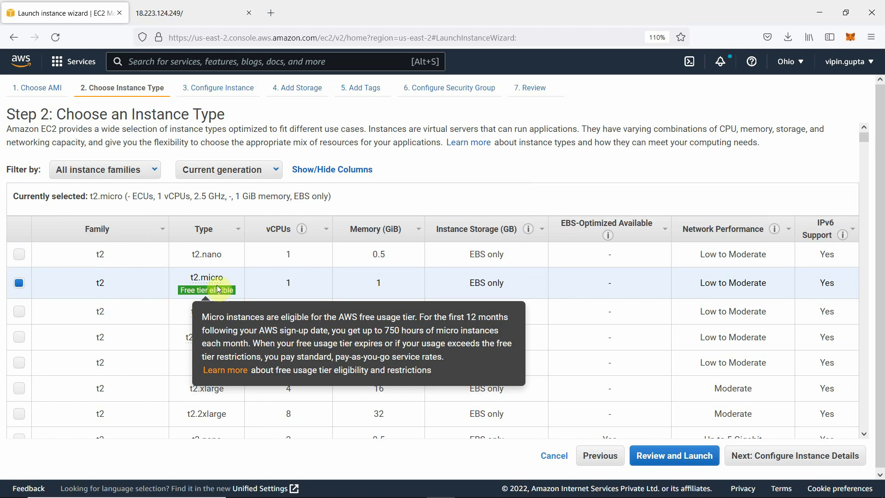
pyautogui.click(760, 457)
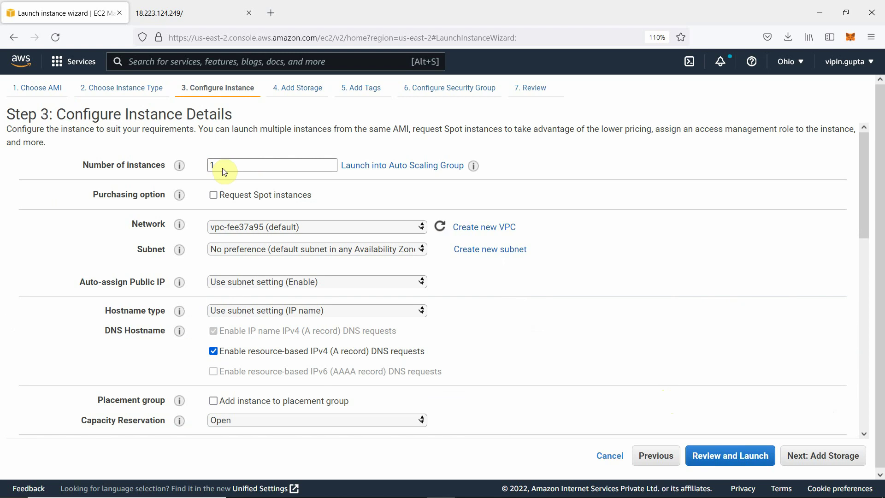
# Step: Set the subnet to subnet-5894b314, the default in us-east-2c, and continue to the storage settings with the other instance details unchanged
pyautogui.click(278, 251)
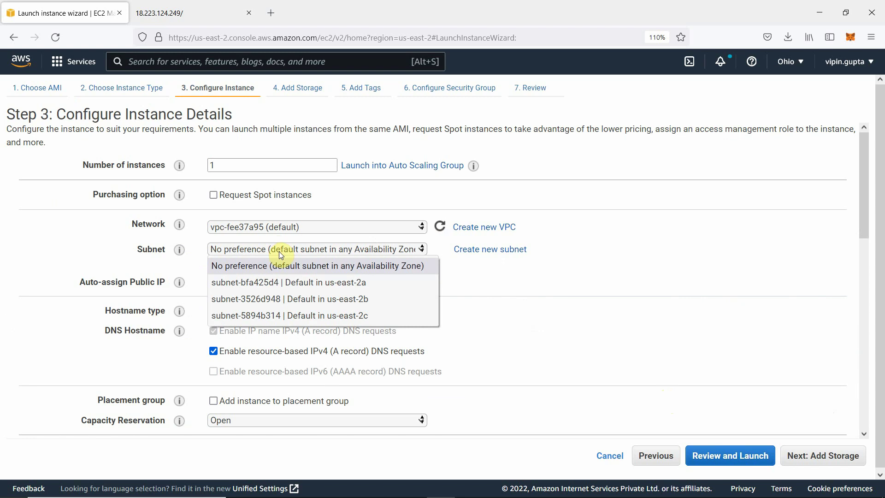
pyautogui.click(338, 320)
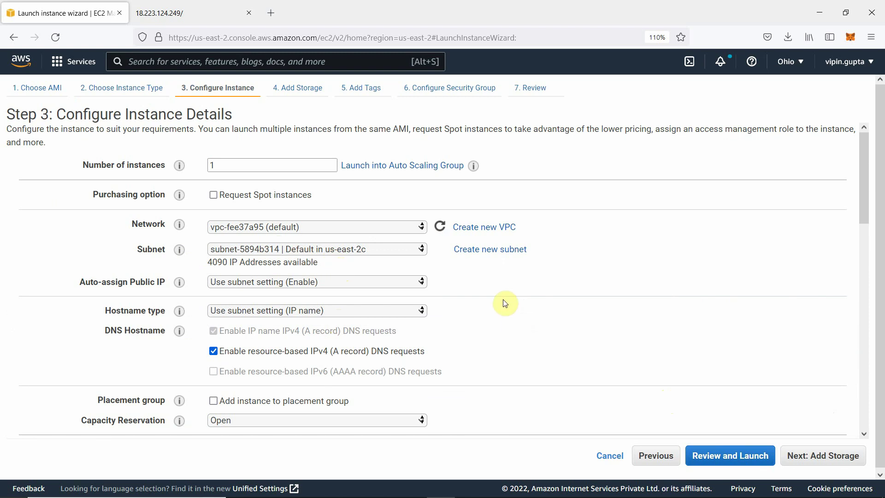
pyautogui.scroll(-2, 506, 303)
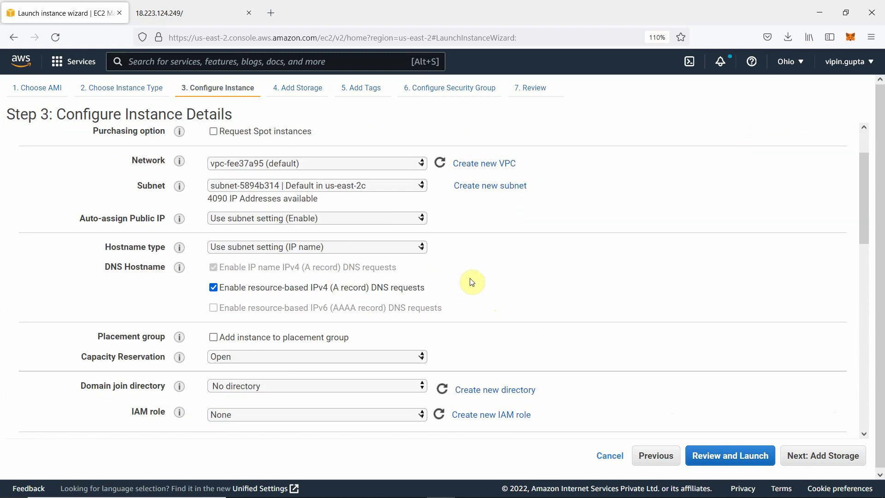
pyautogui.scroll(-2, 495, 259)
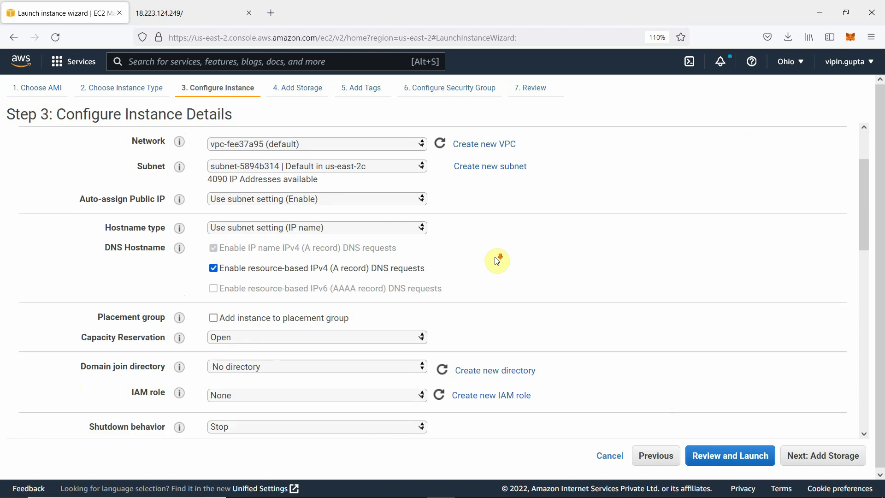
pyautogui.scroll(-6, 497, 259)
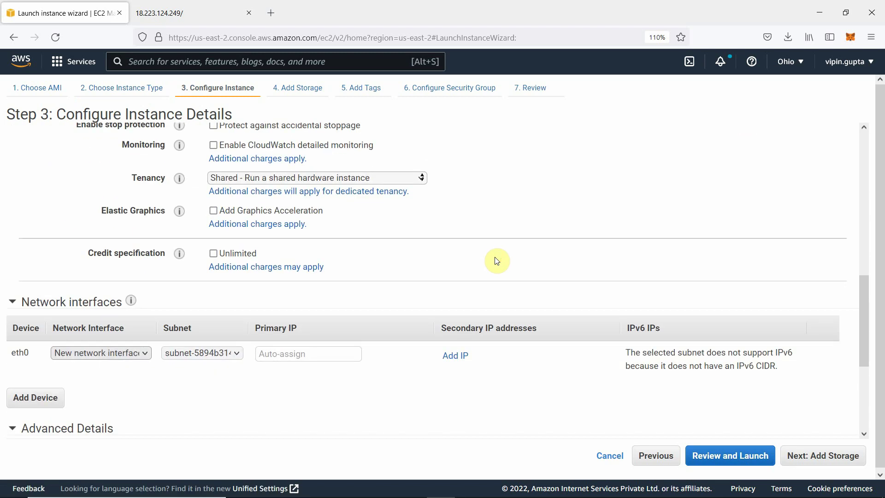
pyautogui.scroll(-4, 496, 259)
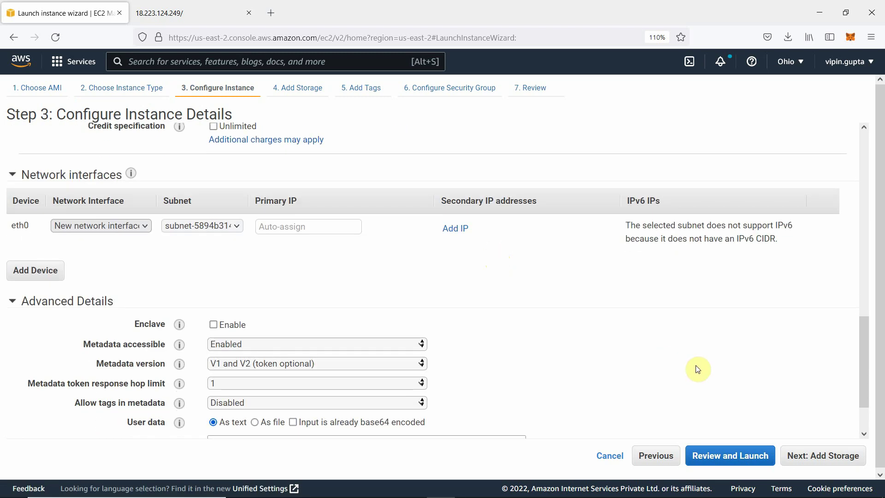
pyautogui.click(820, 457)
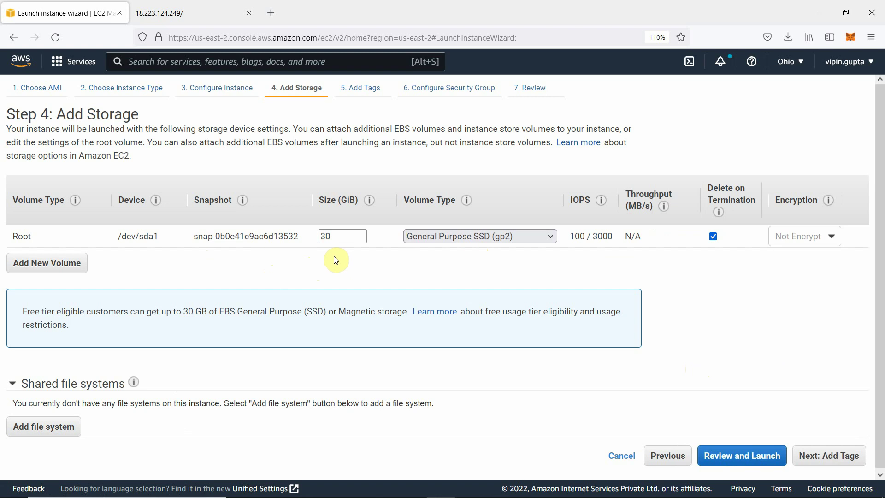
# Step: Accept the default storage and add a tag with key Name and value Windows Web Server
pyautogui.click(839, 467)
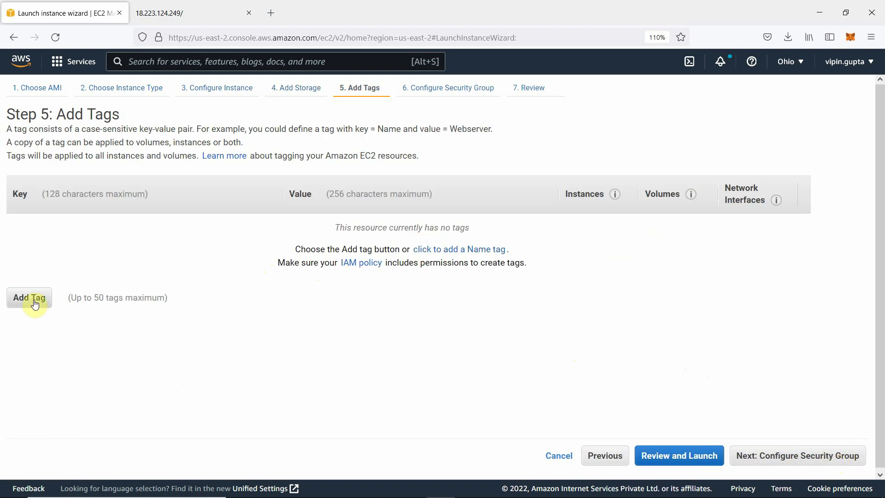
pyautogui.click(34, 304)
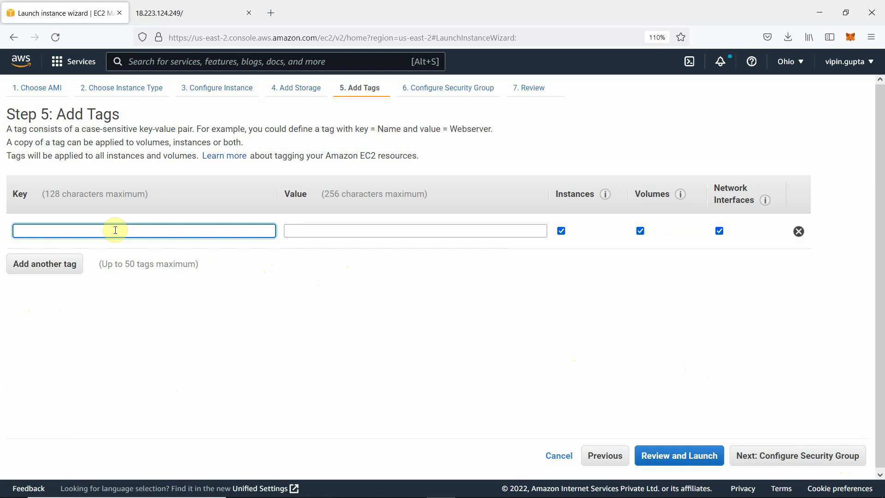
pyautogui.write('Name')
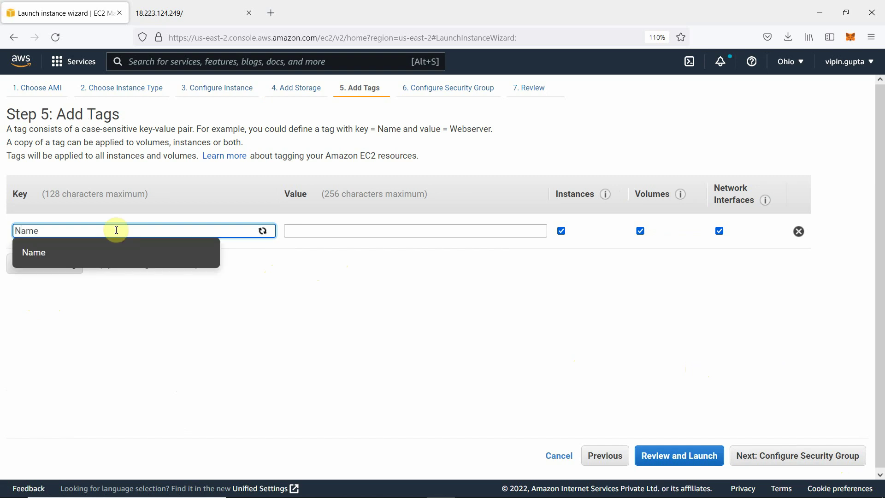
pyautogui.click(333, 229)
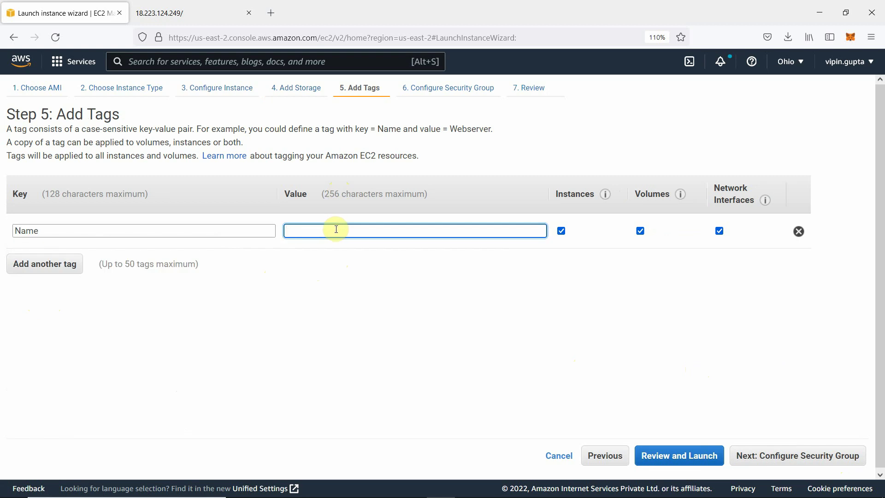
pyautogui.write('Windows Web Server')
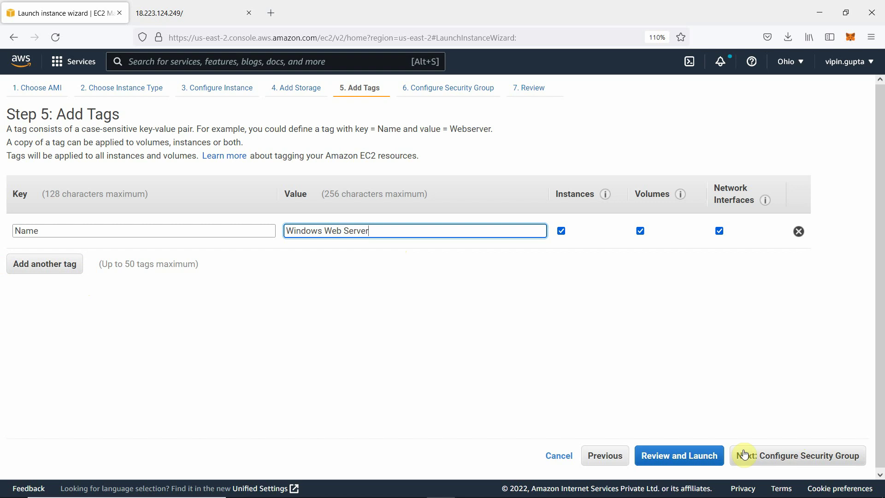
pyautogui.click(789, 460)
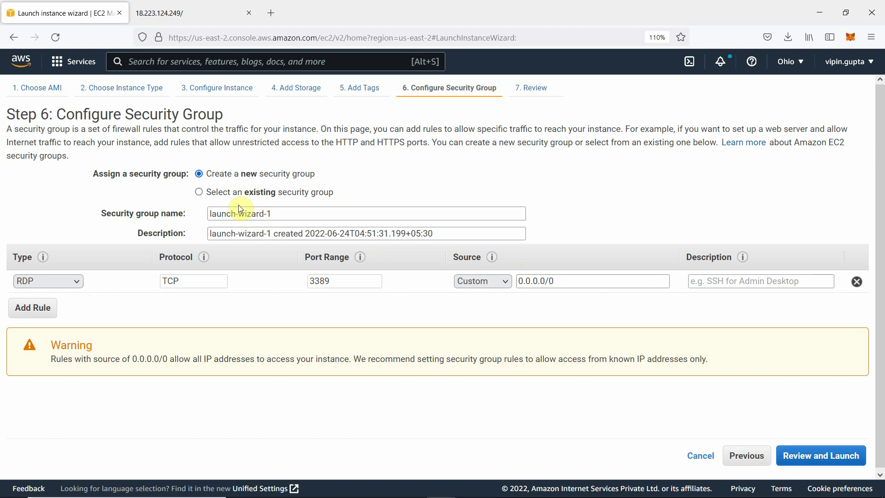
# Step: Set up a new security group named windows-sg with the description "allow rdp and web traffic"
pyautogui.click(202, 192)
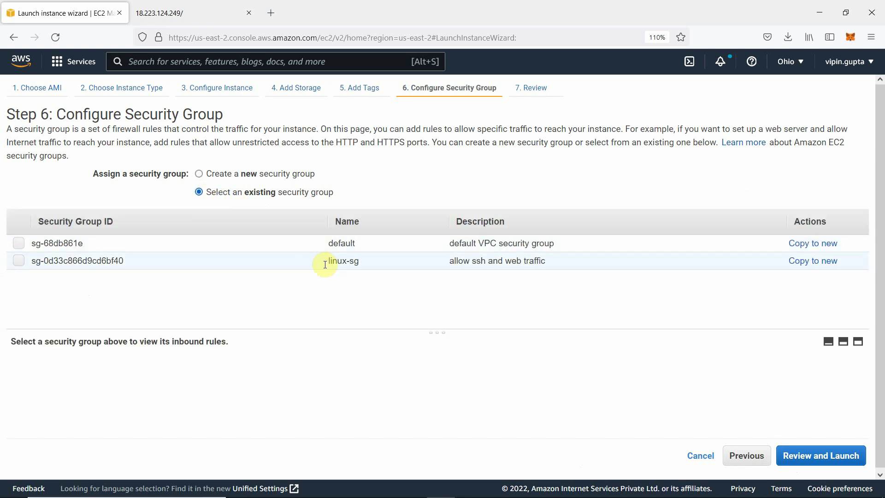
pyautogui.click(218, 180)
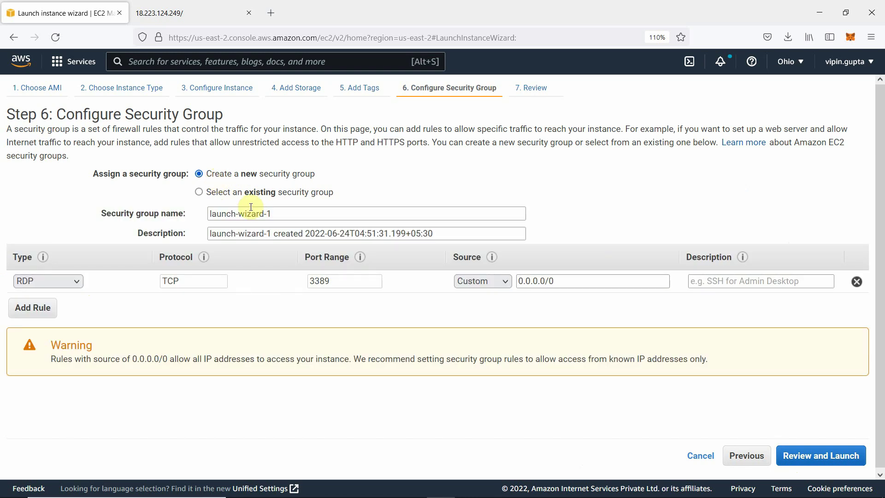
pyautogui.moveTo(292, 218); pyautogui.dragTo(144, 194)
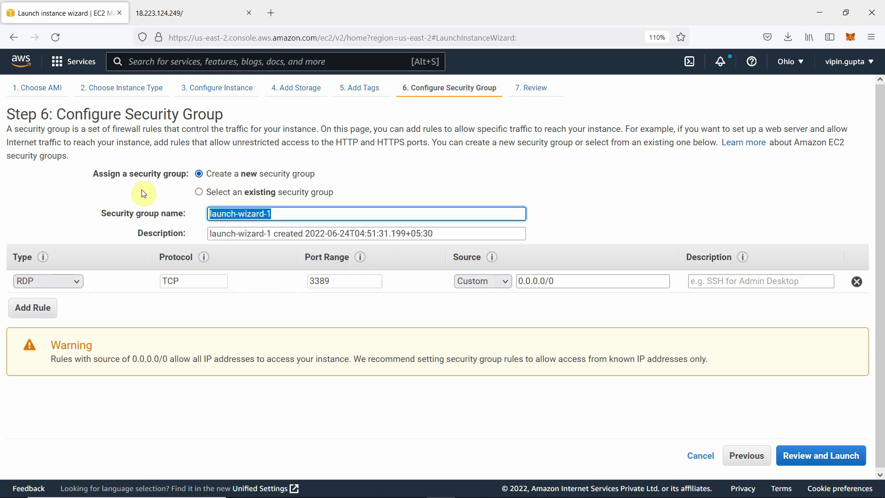
pyautogui.write('wind')
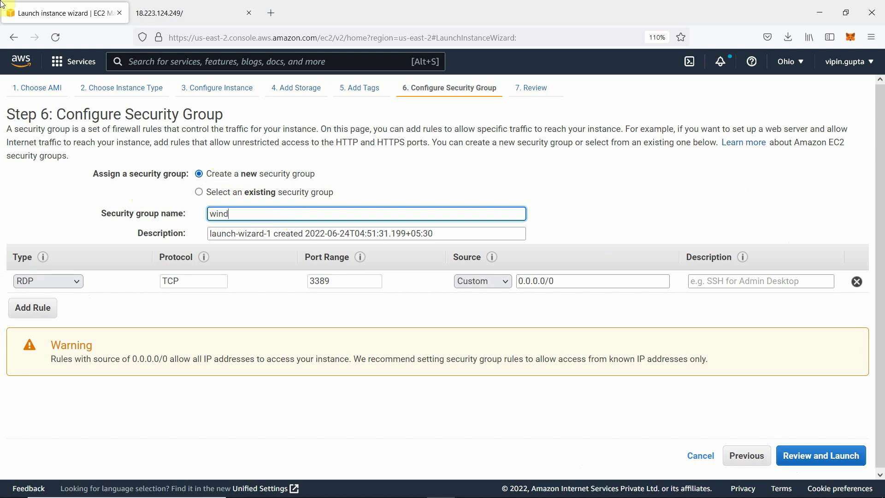
pyautogui.write('ows-sg')
pyautogui.moveTo(437, 234); pyautogui.dragTo(141, 224)
pyautogui.write('al')
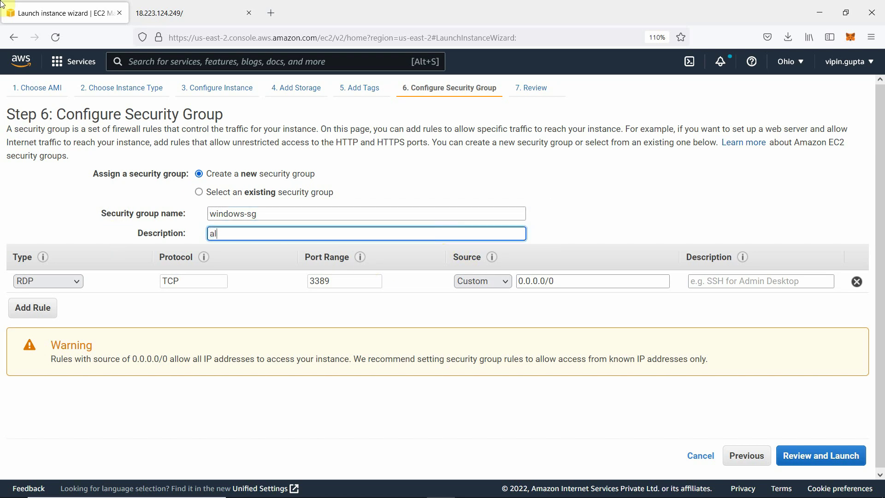
pyautogui.write('low rdp and web trafc')
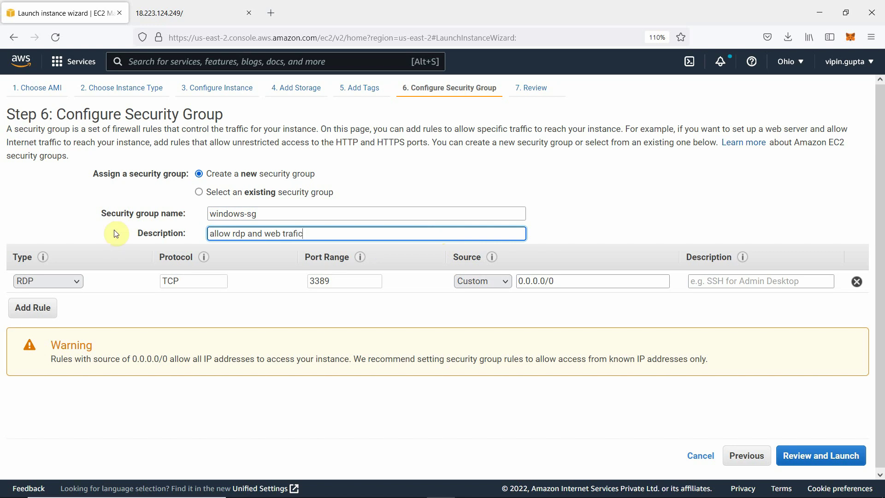
pyautogui.press('BackSpace')
pyautogui.press('BackSpace')
pyautogui.write('fic')
# Step: Add an HTTP inbound rule to the windows-sg security group
pyautogui.click(42, 308)
pyautogui.click(78, 305)
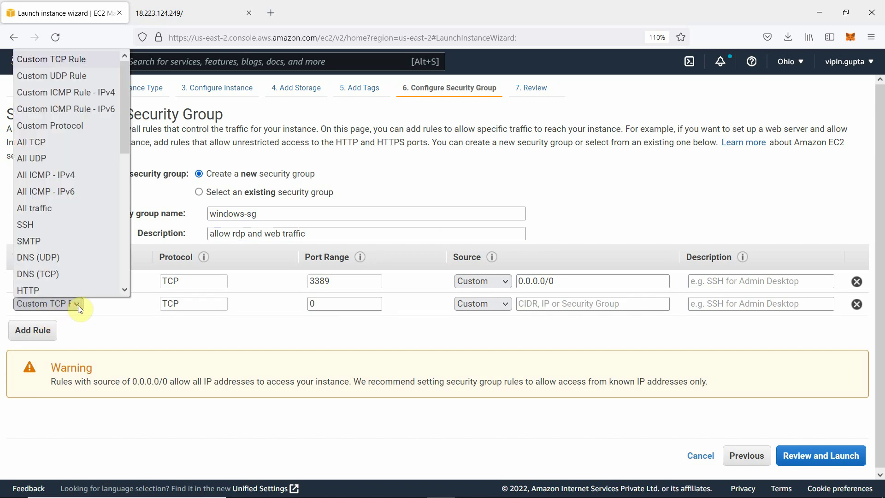
pyautogui.click(43, 285)
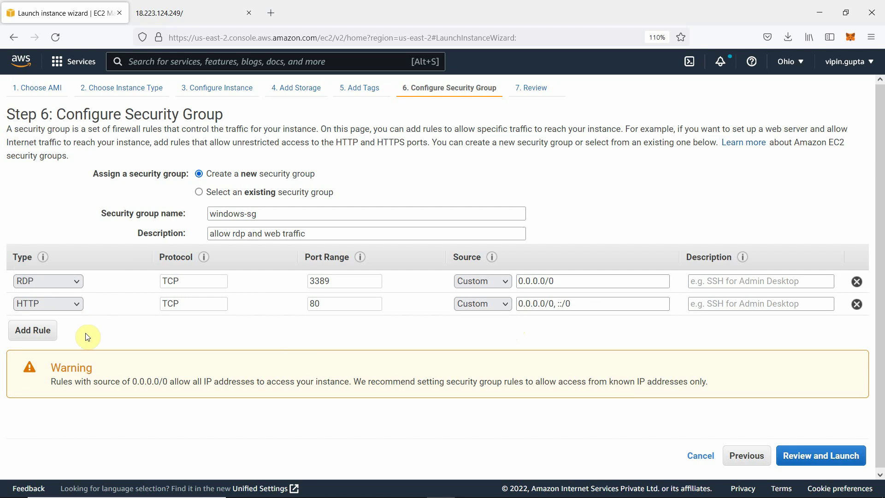
# Step: Add an HTTPS inbound rule to the windows-sg security group
pyautogui.click(37, 331)
pyautogui.click(73, 327)
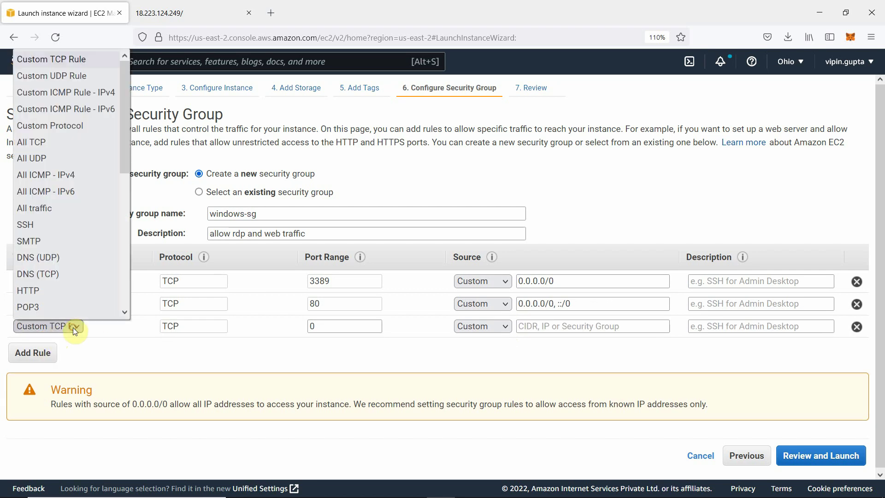
pyautogui.moveTo(124, 160); pyautogui.dragTo(123, 200)
pyautogui.click(41, 271)
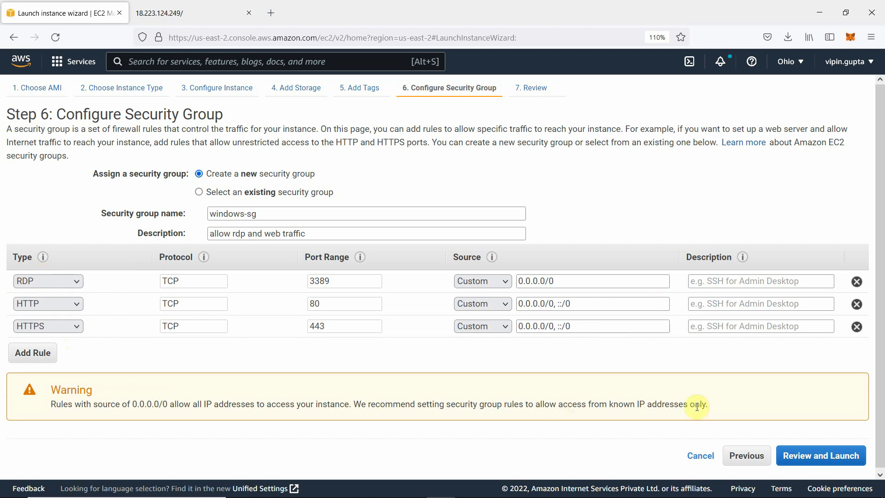
# Step: Review and launch the instance with the existing ohio-key RSA key pair, acknowledging access to its private key file
pyautogui.click(820, 459)
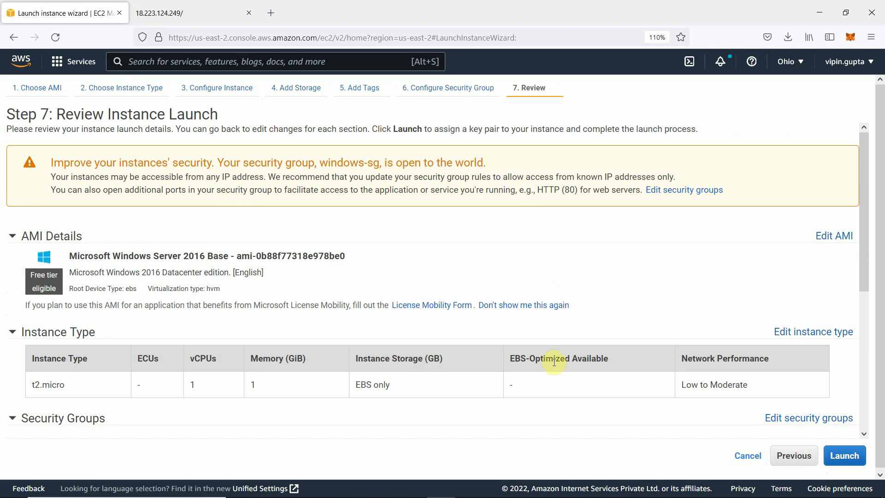
pyautogui.click(840, 459)
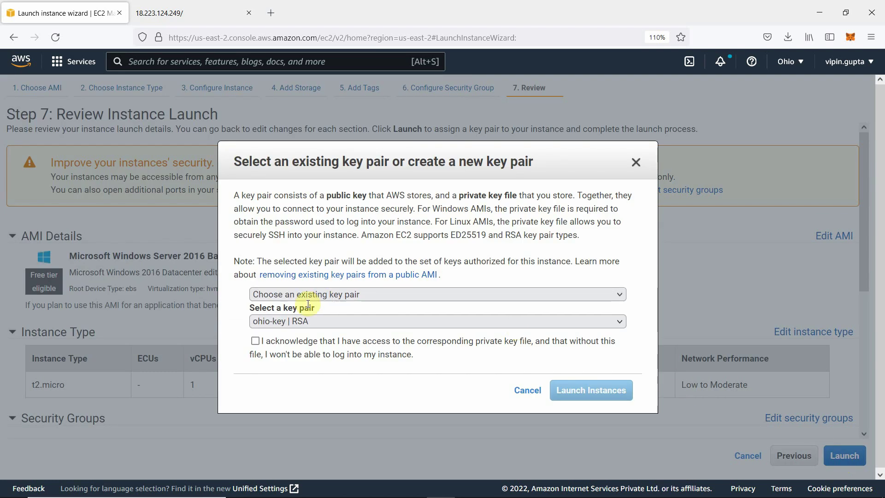
pyautogui.click(256, 342)
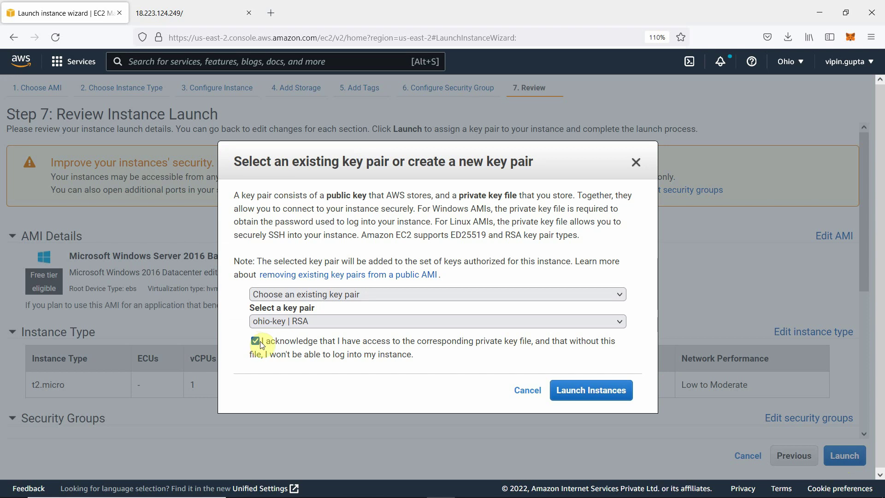
pyautogui.click(595, 397)
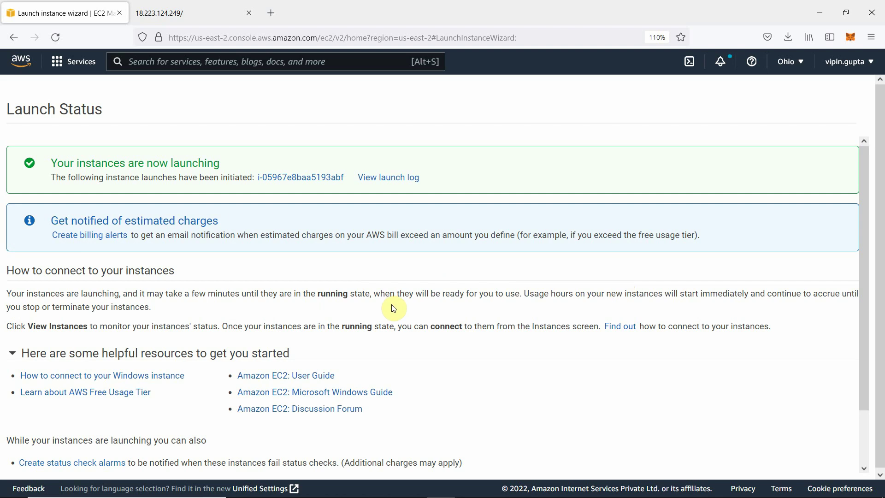
# Step: Open the instances list, select only the Windows Web Server instance and look over its details
pyautogui.scroll(-2, 393, 231)
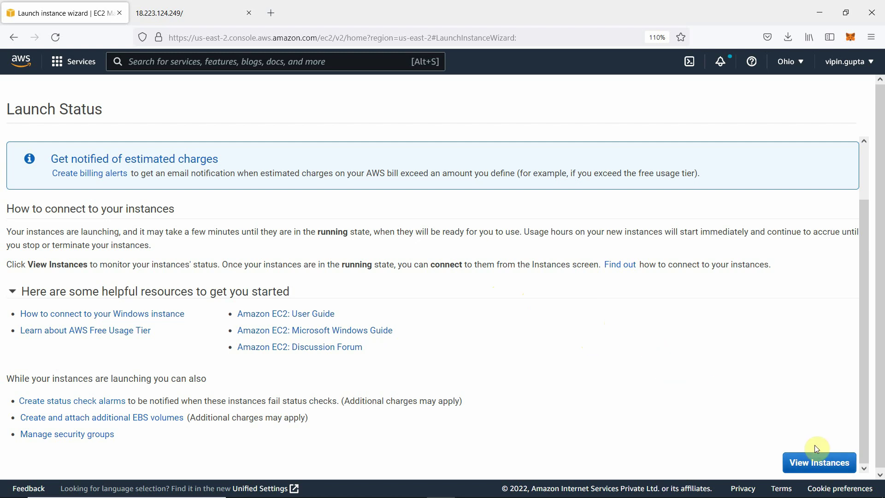
pyautogui.click(817, 465)
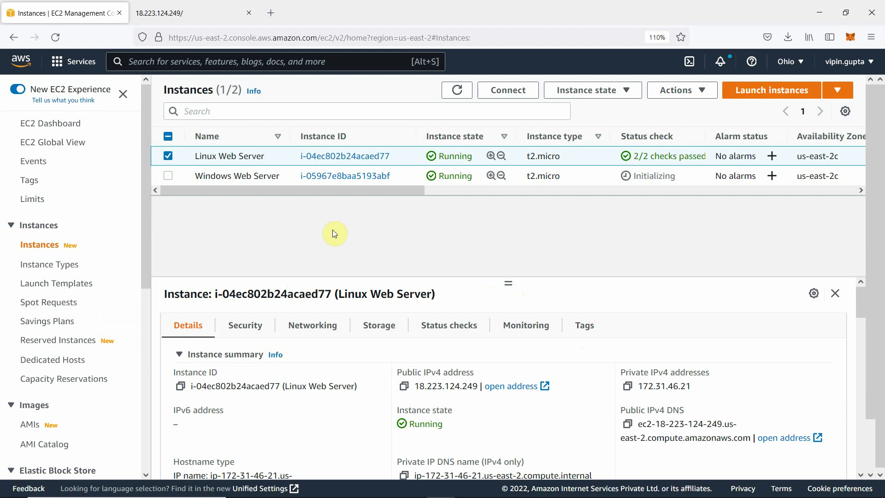
pyautogui.click(168, 156)
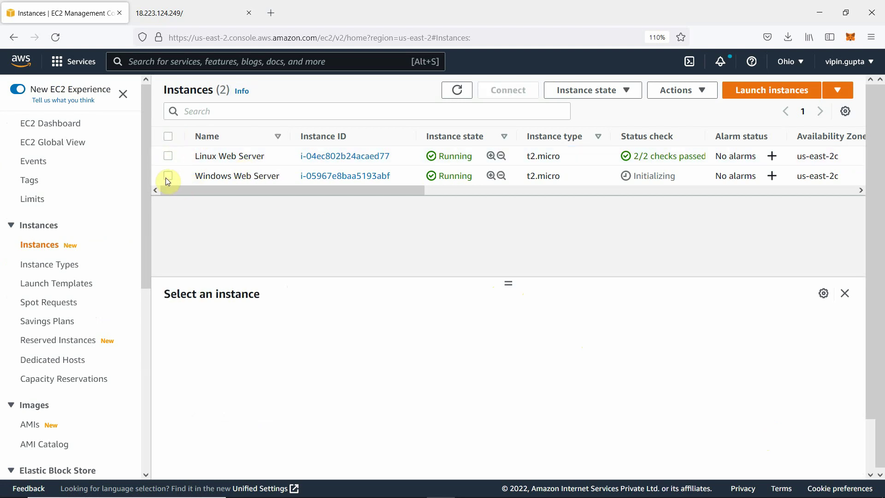
pyautogui.click(167, 177)
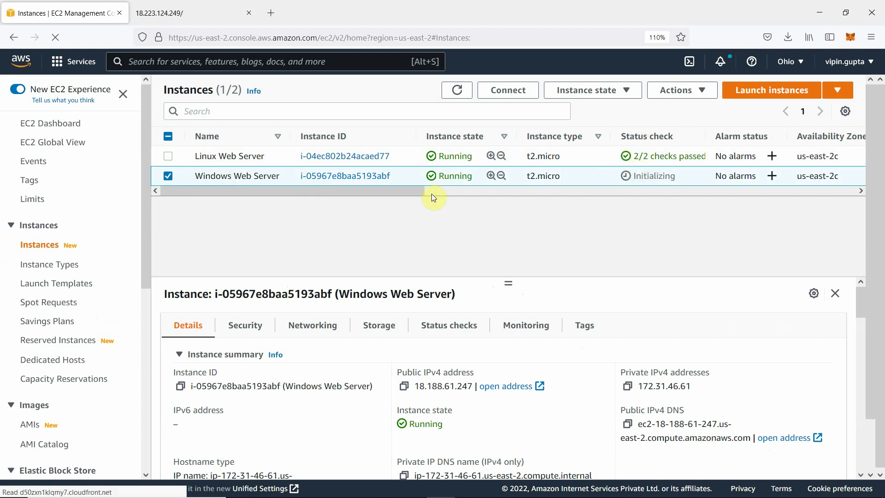
pyautogui.click(401, 194)
pyautogui.moveTo(402, 195); pyautogui.dragTo(500, 192)
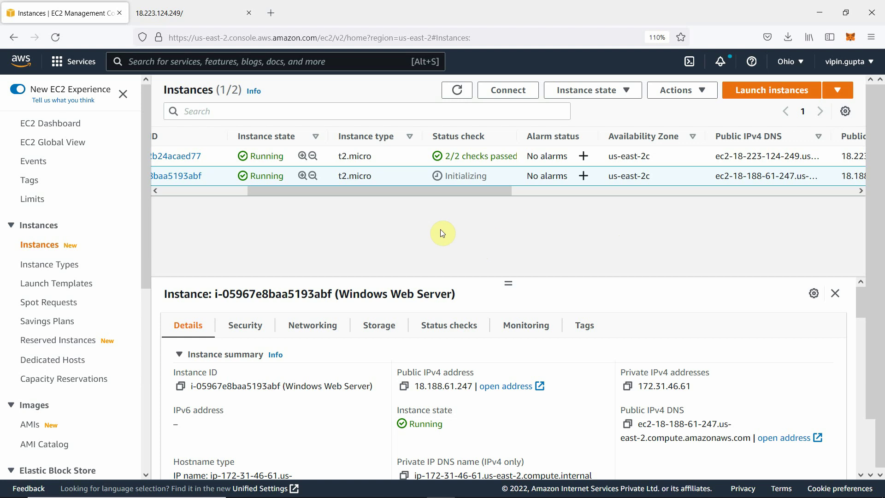
pyautogui.moveTo(370, 190); pyautogui.dragTo(291, 196)
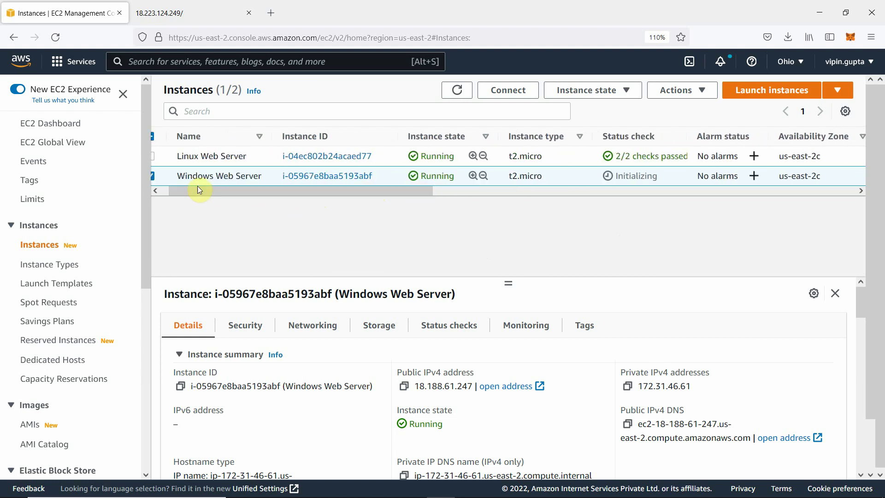
pyautogui.moveTo(214, 187)
pyautogui.mouseDown()
pyautogui.moveTo(242, 192)
pyautogui.moveTo(202, 198)
pyautogui.mouseUp()
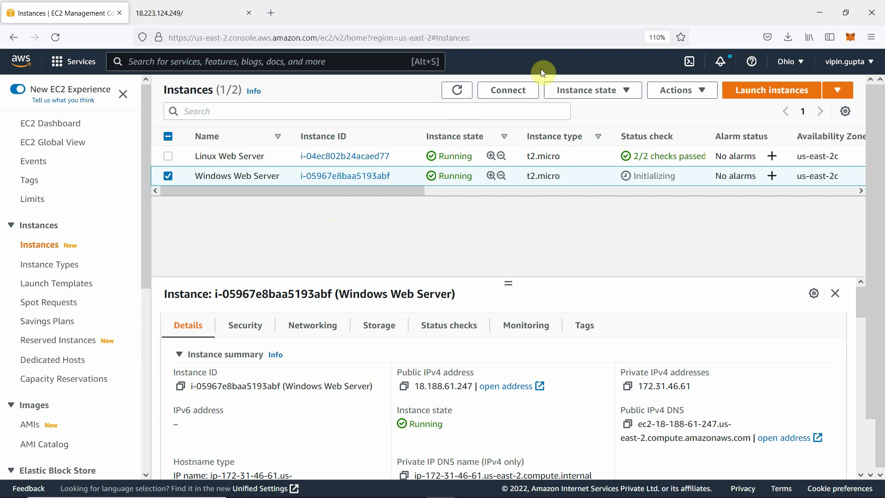
# Step: Open the connection options for Windows Web Server and show the RDP client details
pyautogui.click(509, 92)
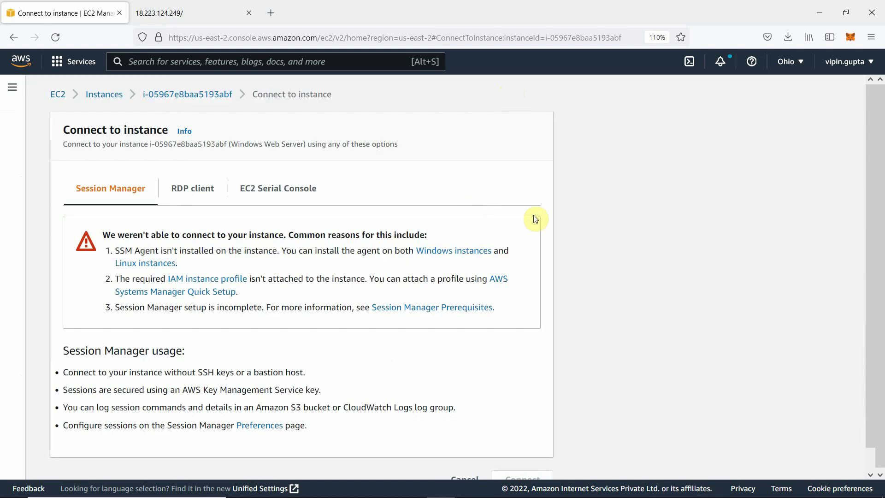
pyautogui.click(183, 190)
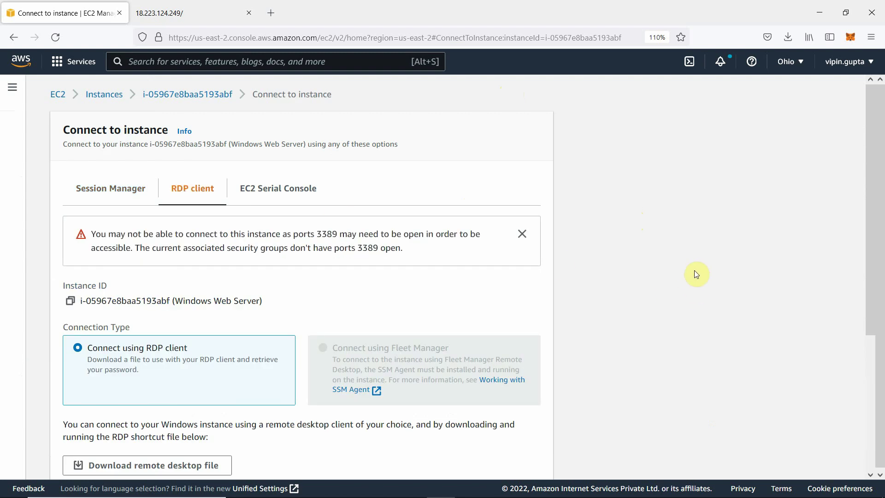
pyautogui.scroll(-3, 696, 275)
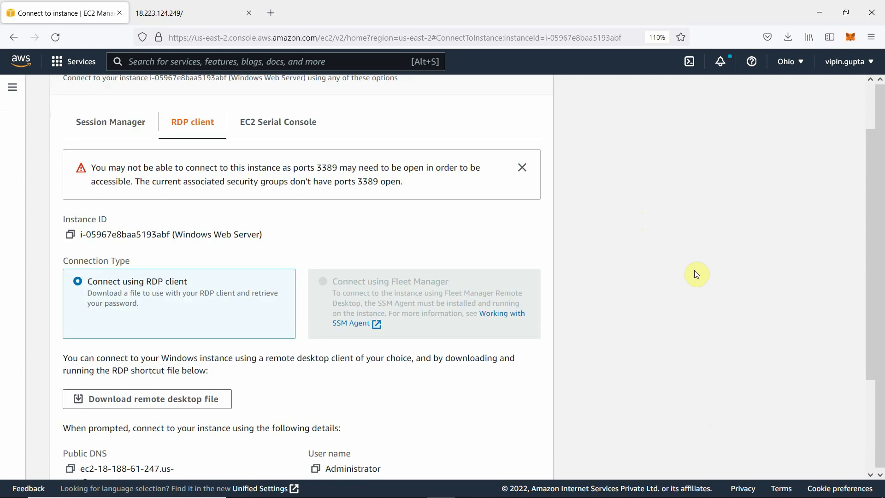
pyautogui.scroll(-3, 697, 274)
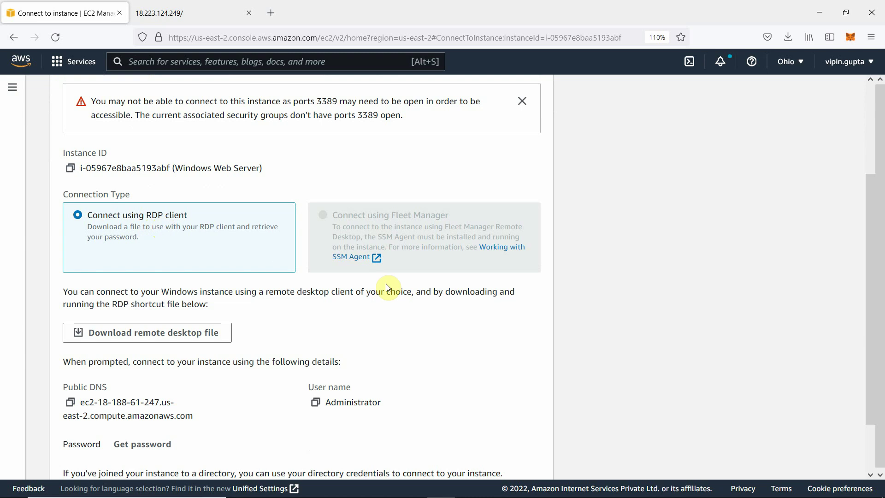
pyautogui.scroll(-3, 438, 295)
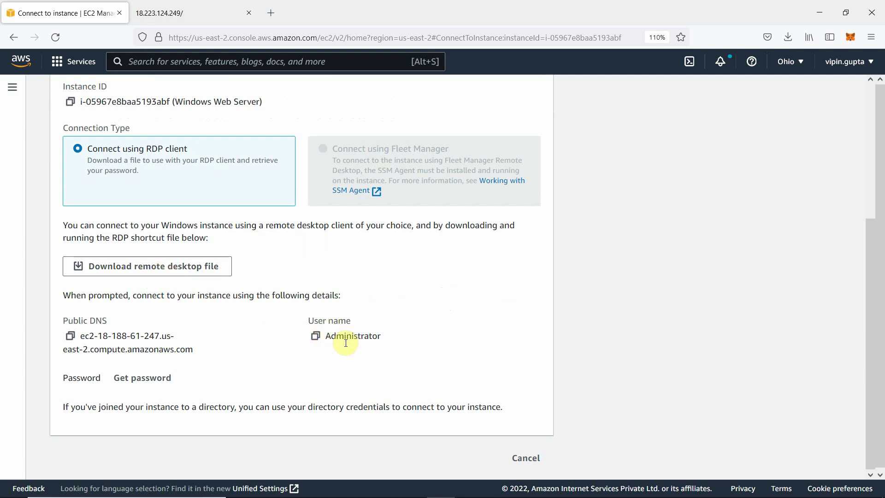
# Step: Download the remote desktop file as Windows Web Server into the hdata folder on the Desktop
pyautogui.click(145, 270)
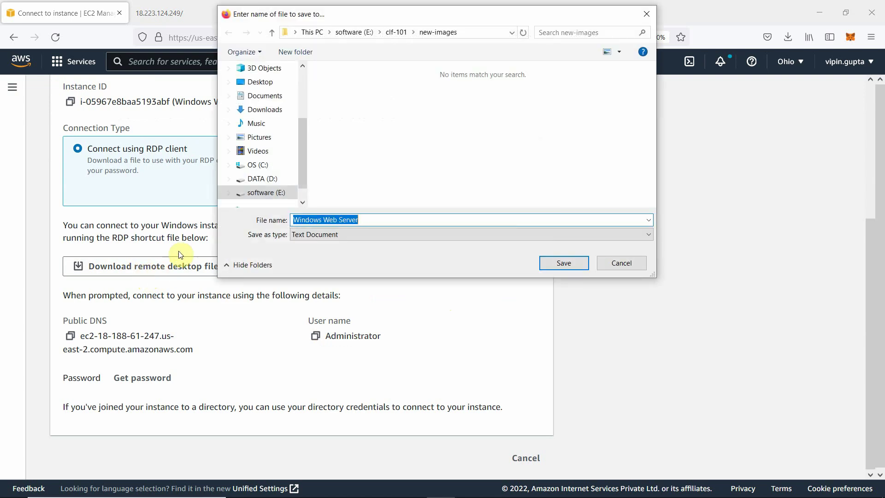
pyautogui.click(264, 82)
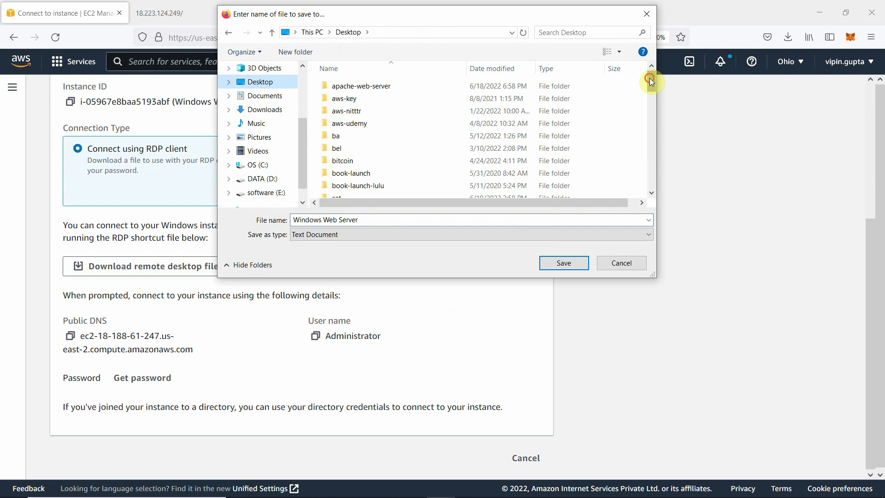
pyautogui.moveTo(649, 78); pyautogui.dragTo(653, 132)
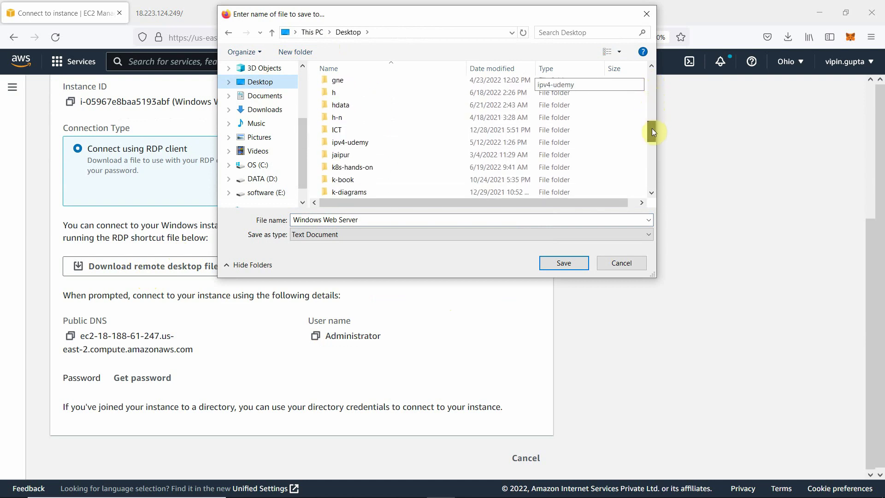
pyautogui.doubleClick(348, 106)
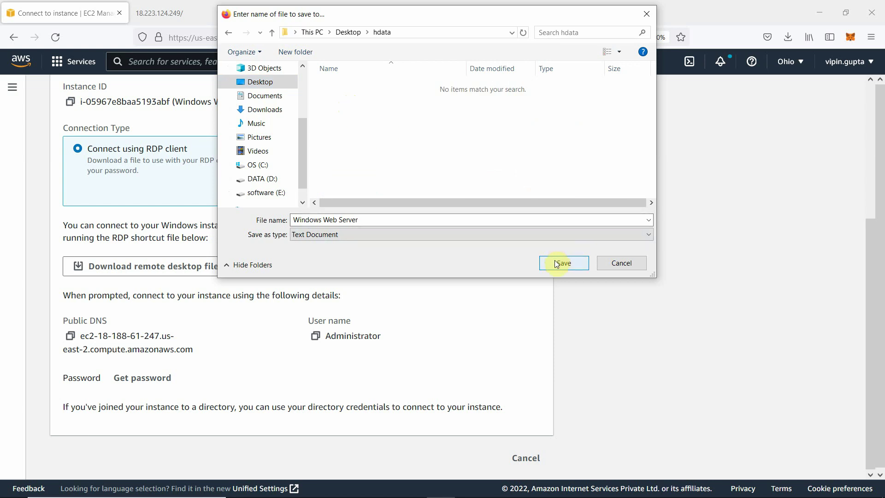
pyautogui.click(556, 264)
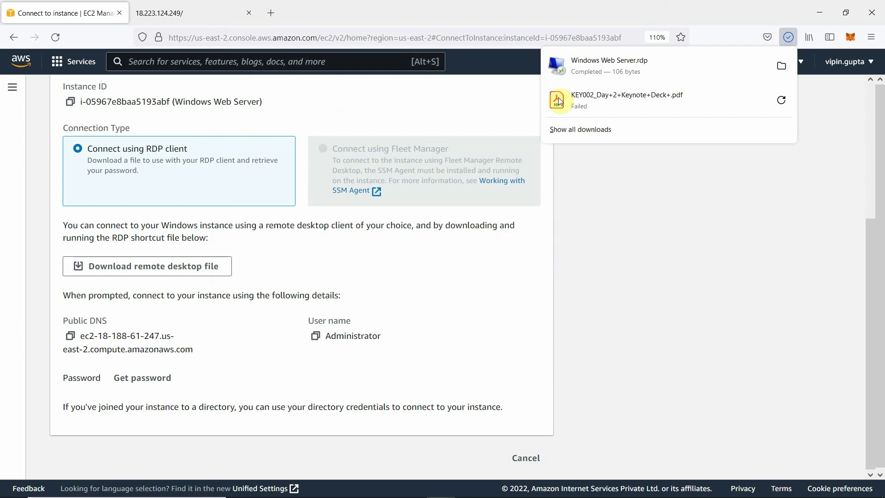
pyautogui.click(677, 188)
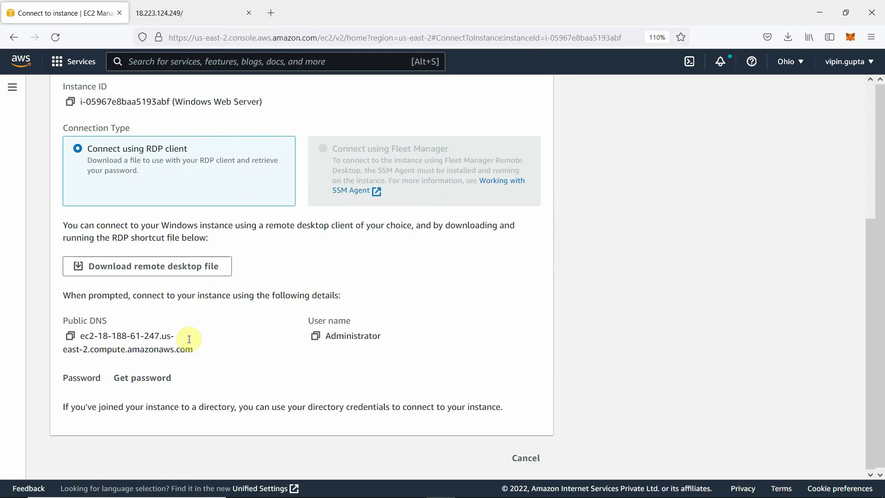
# Step: Try to retrieve the instance's Windows password, and open the downloaded Windows Web Server.rdp file and accept its connection
pyautogui.click(152, 384)
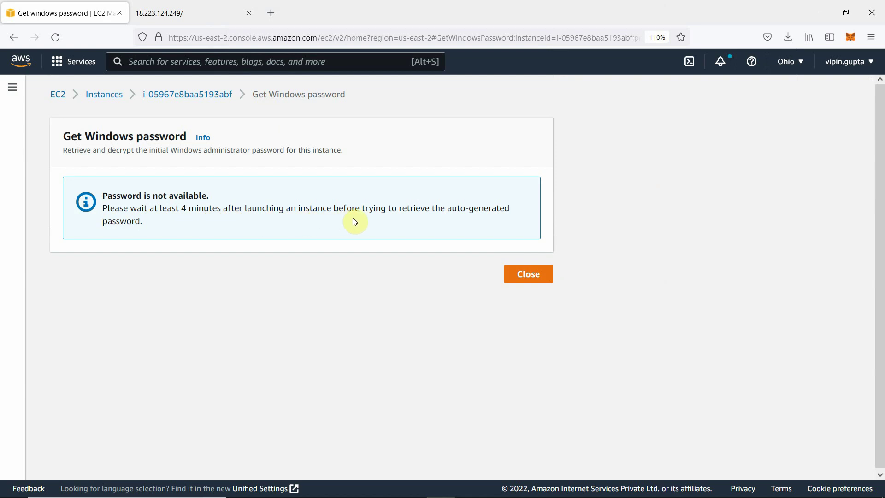
pyautogui.click(785, 42)
pyautogui.click(608, 62)
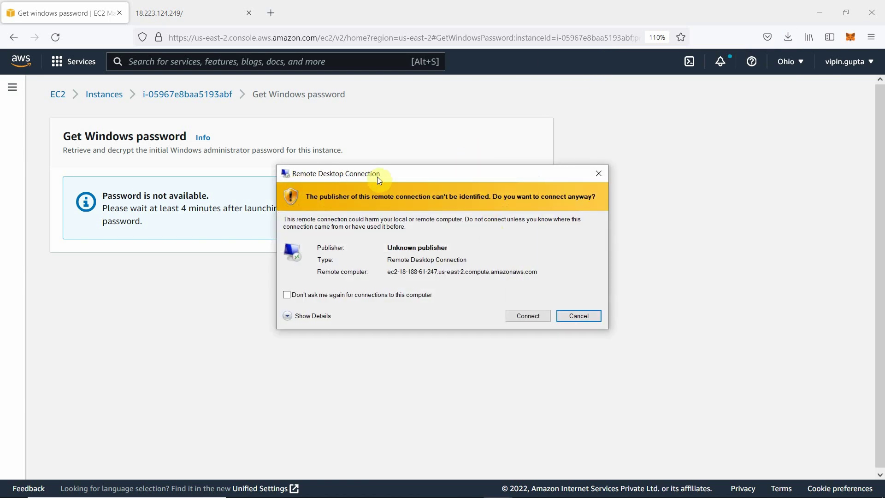
pyautogui.click(527, 317)
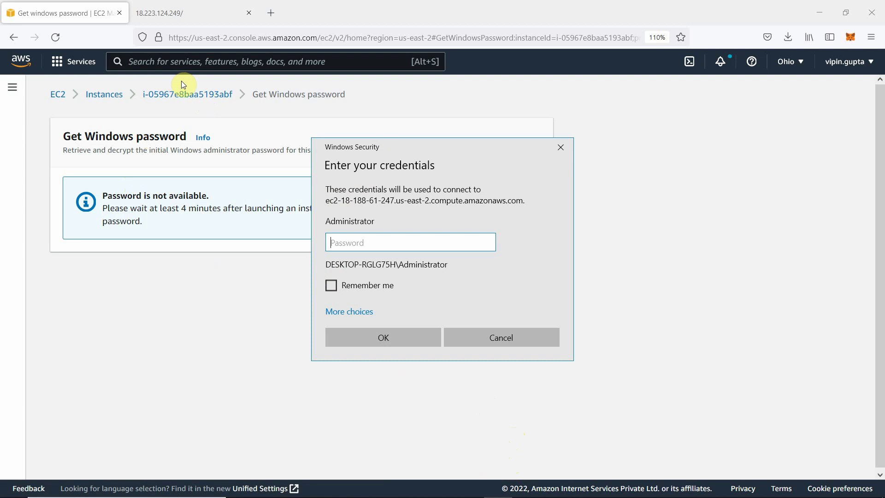
# Step: Return through the EC2 dashboard to the list of running instances and select Windows Web Server
pyautogui.click(187, 94)
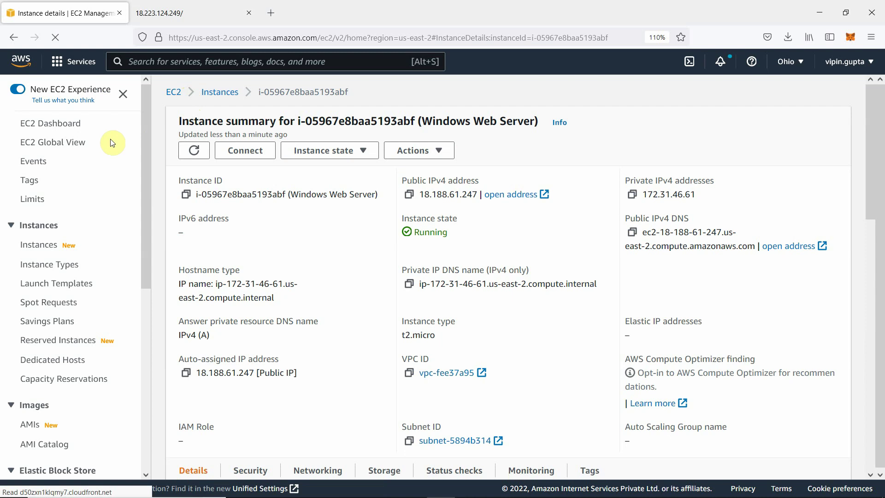
pyautogui.click(59, 128)
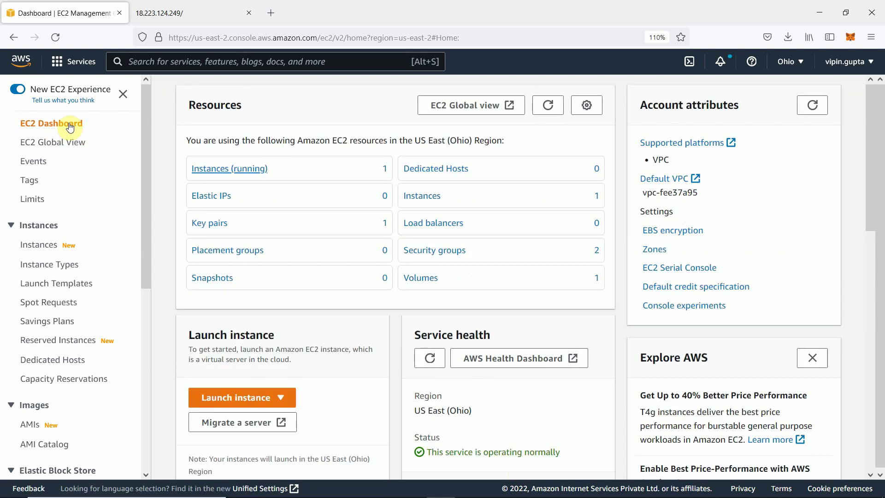
pyautogui.click(234, 175)
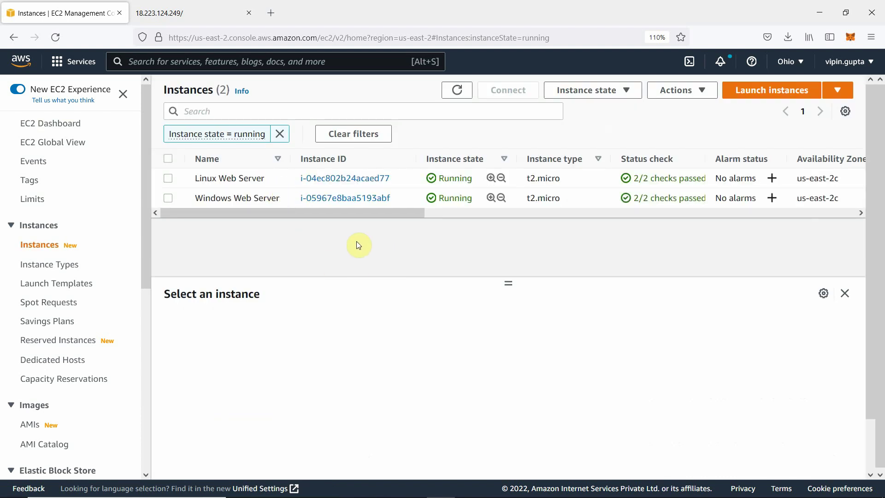
pyautogui.click(168, 198)
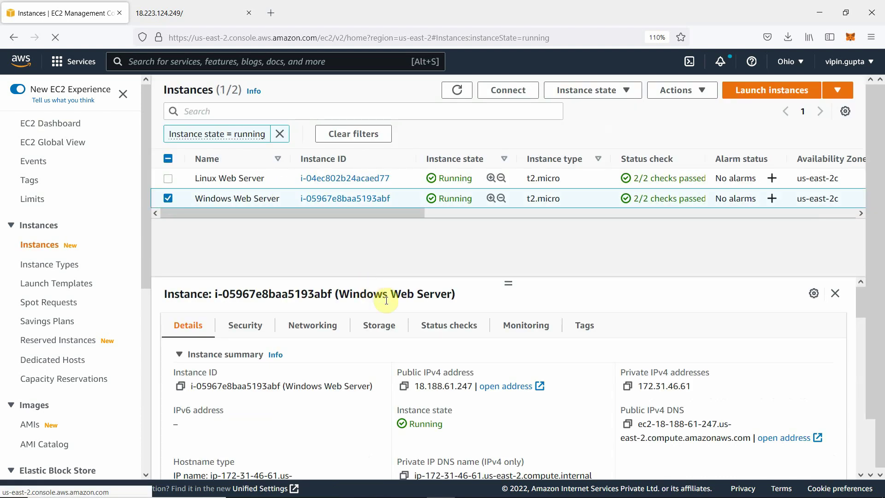
# Step: Reopen the RDP client connection details of Windows Web Server, down to its password retrieval option
pyautogui.click(516, 89)
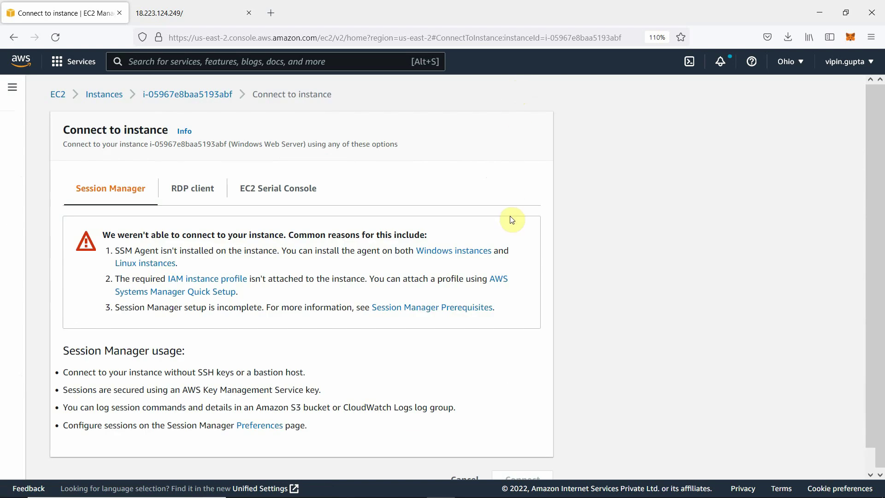
pyautogui.scroll(-1, 605, 217)
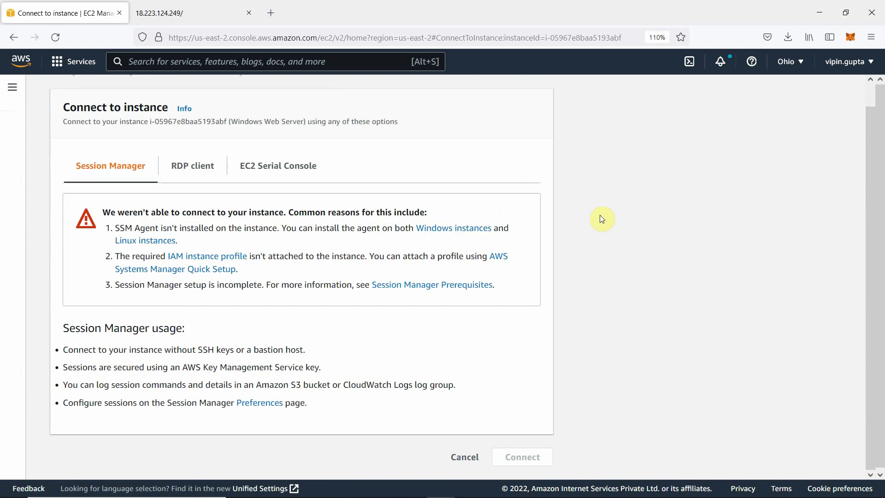
pyautogui.click(197, 171)
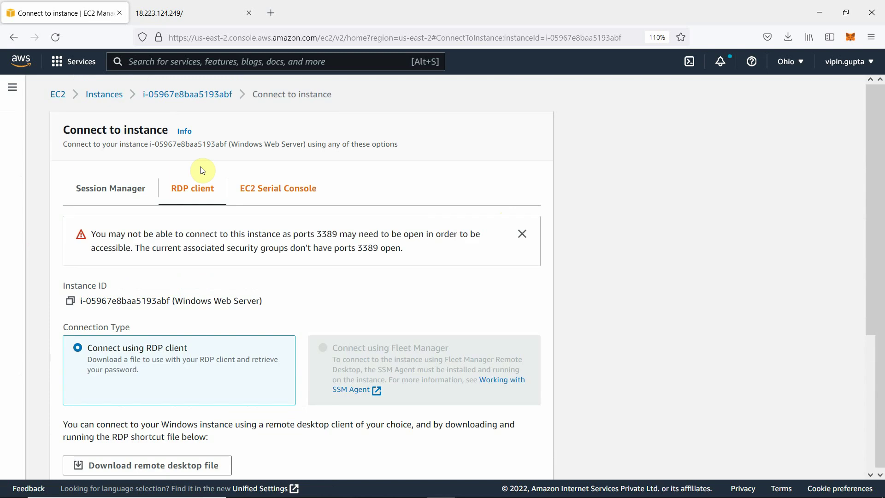
pyautogui.scroll(-3, 633, 308)
pyautogui.scroll(-2, 535, 336)
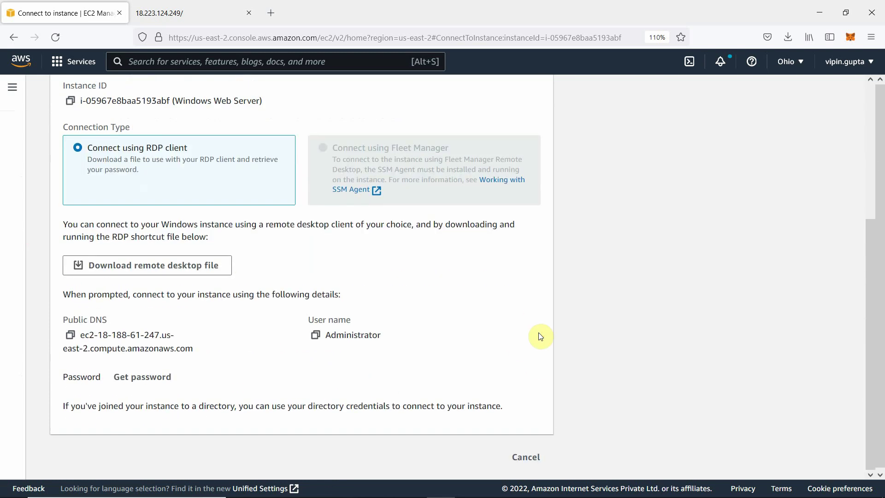
# Step: Return to the list of EC2 instances and select Windows Web Server
pyautogui.scroll(5, 571, 300)
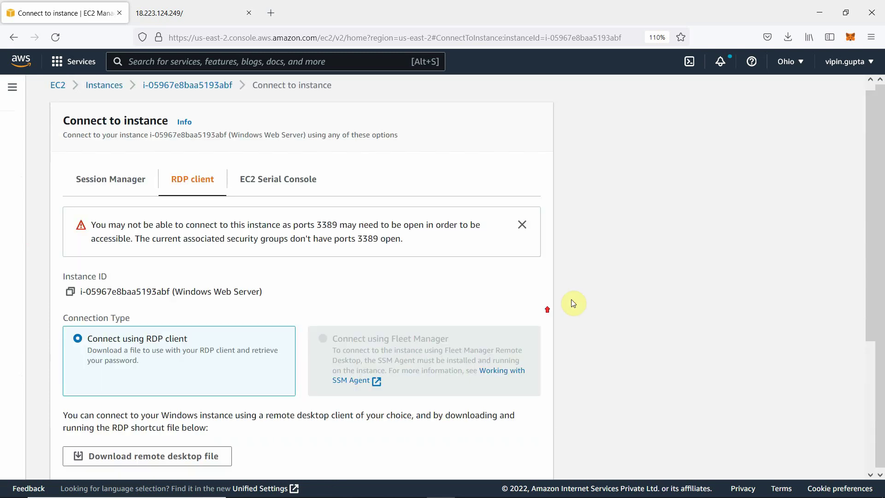
pyautogui.click(84, 98)
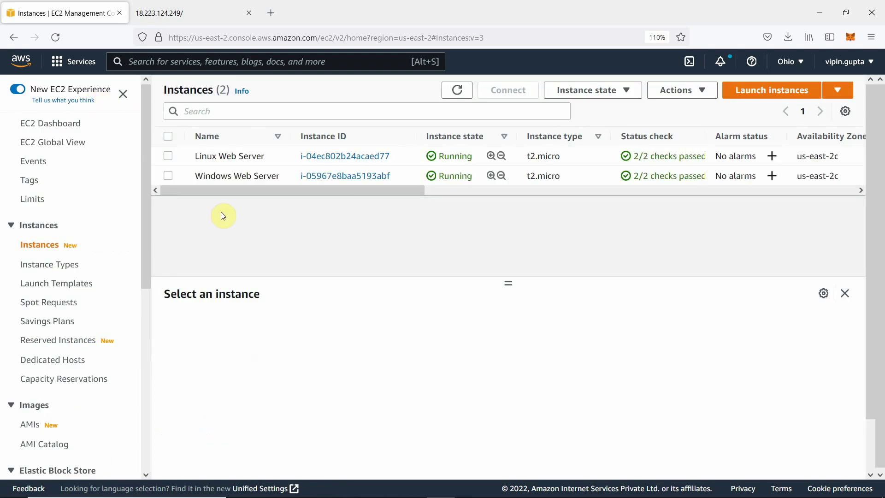
pyautogui.click(168, 176)
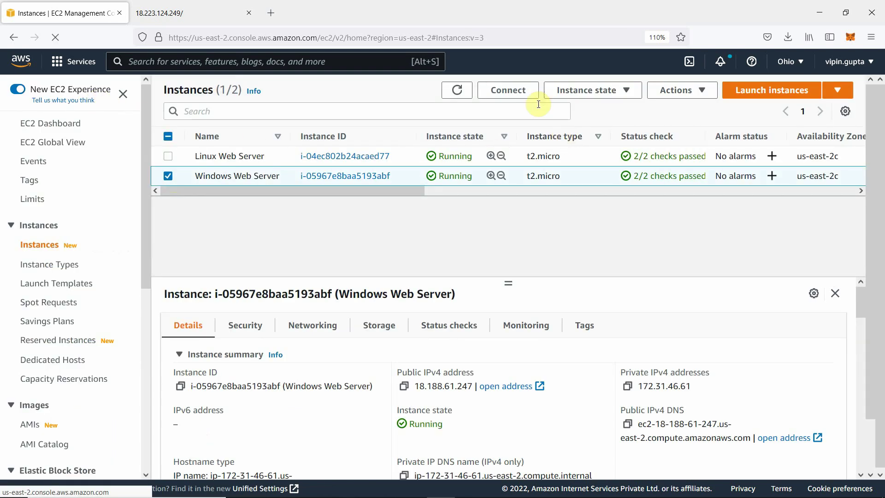
pyautogui.click(696, 96)
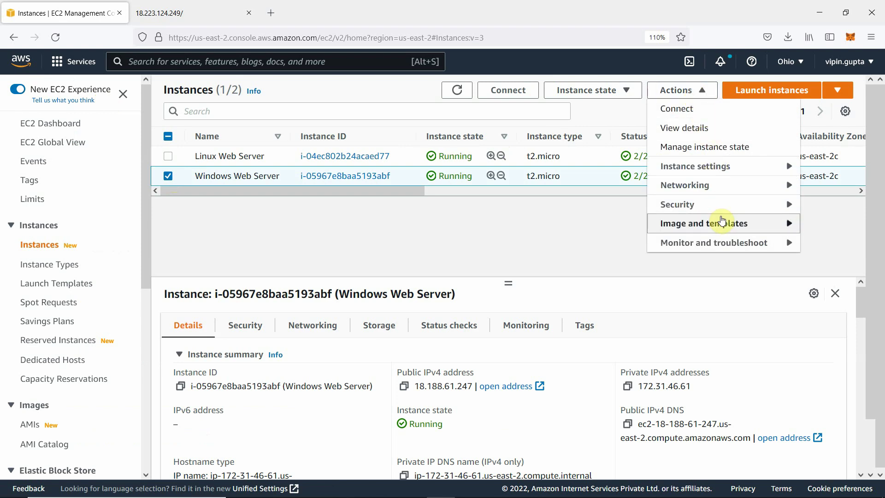
pyautogui.click(618, 90)
# Step: Open the RDP client connection details of Windows Web Server and go to its Windows password retrieval page
pyautogui.click(510, 88)
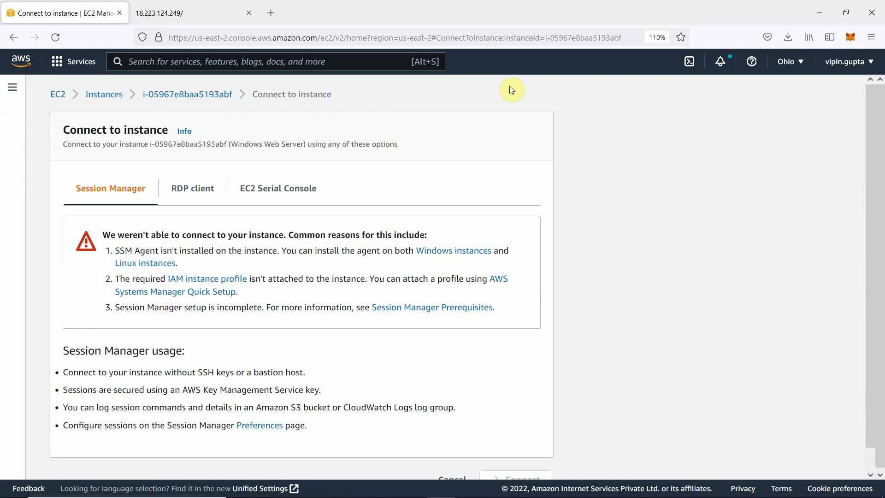
pyautogui.scroll(-2, 621, 252)
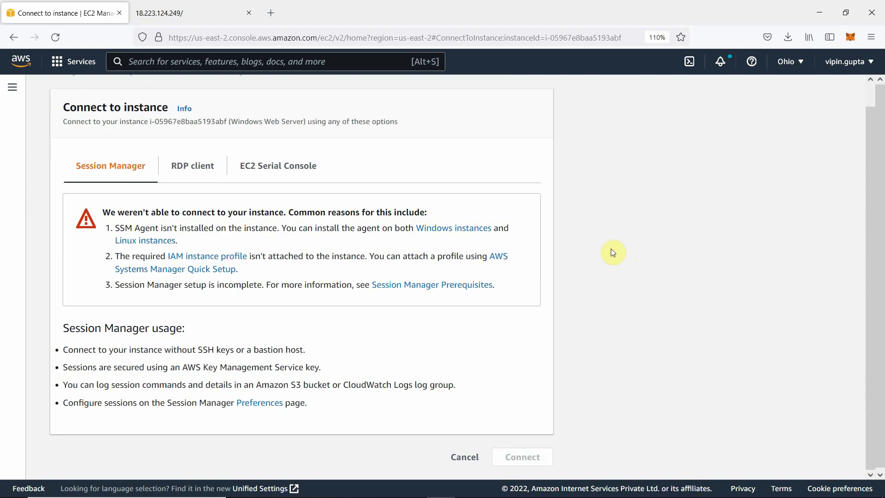
pyautogui.click(189, 167)
pyautogui.scroll(-5, 512, 288)
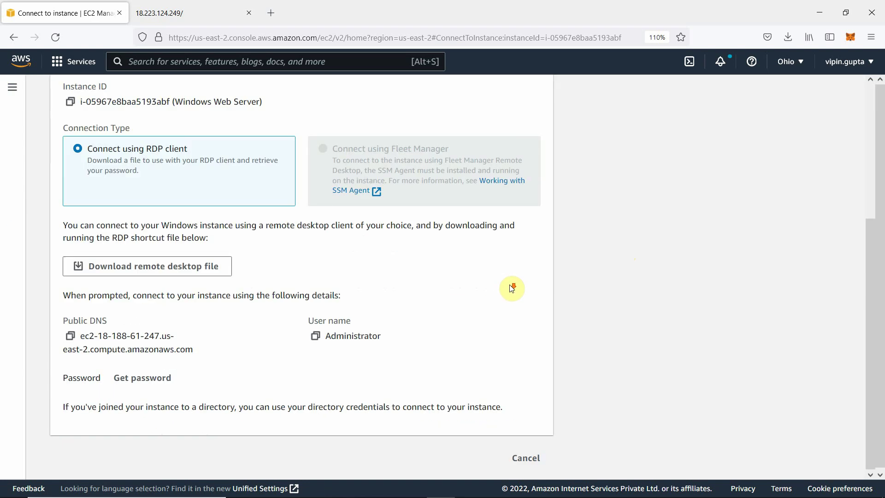
pyautogui.click(149, 377)
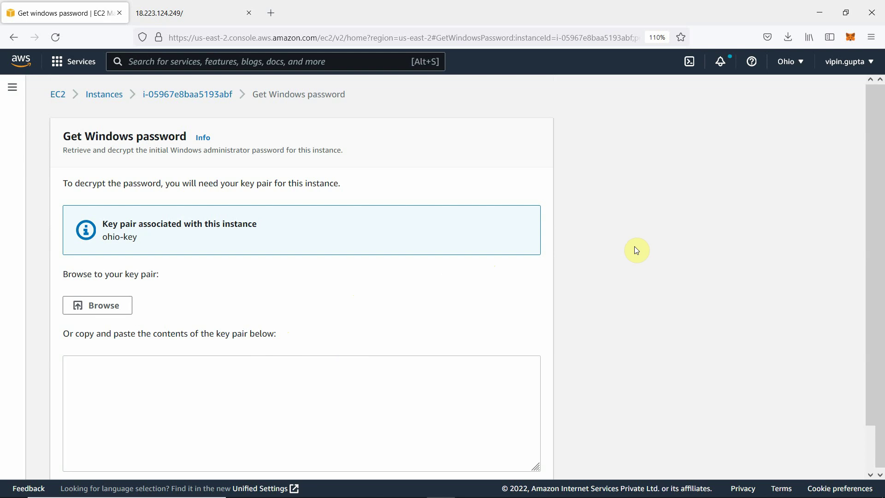
# Step: Load the ohio-key PEM file from the hdata folder on the Desktop and decrypt the Windows administrator password with it
pyautogui.scroll(-2, 634, 250)
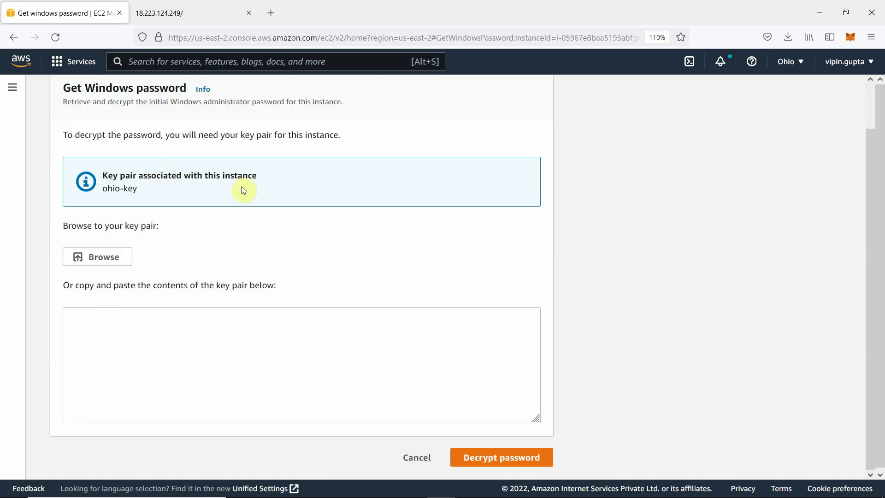
pyautogui.scroll(2, 255, 184)
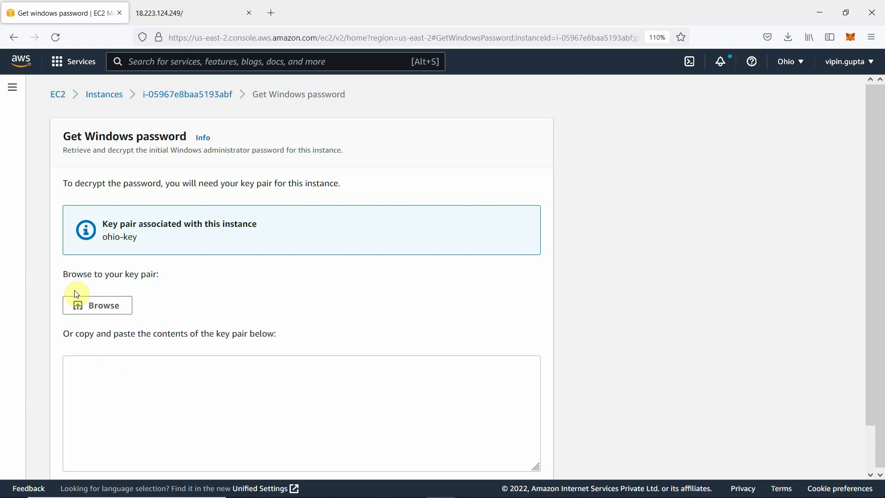
pyautogui.click(92, 308)
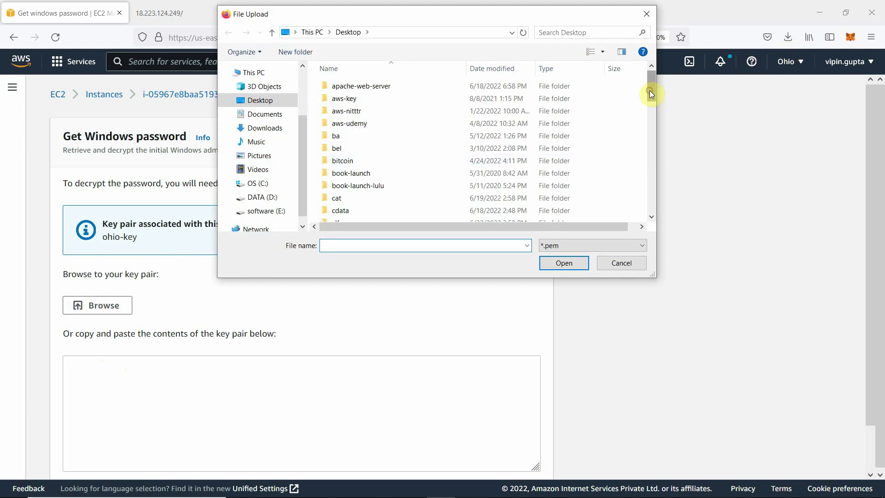
pyautogui.moveTo(651, 90); pyautogui.dragTo(611, 153)
pyautogui.doubleClick(345, 146)
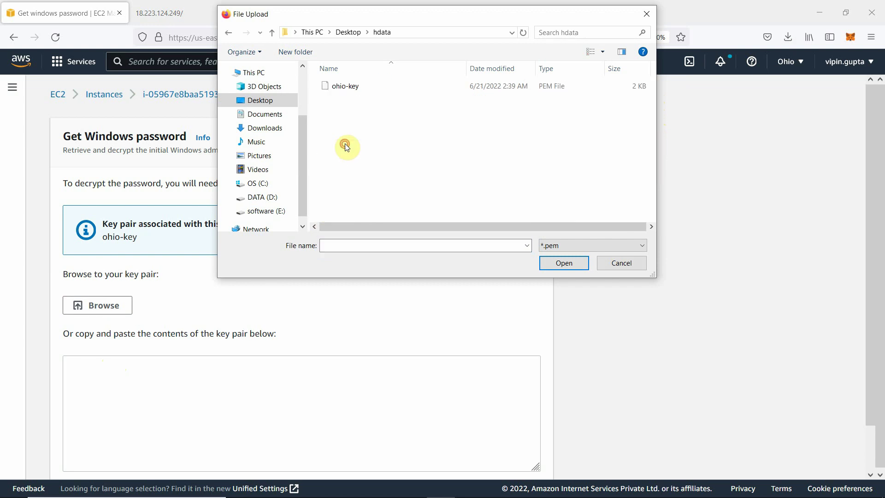
pyautogui.click(358, 88)
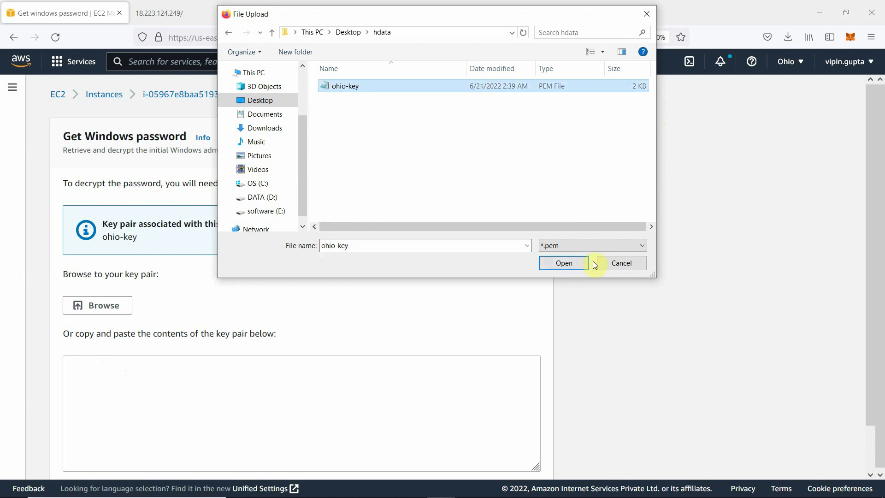
pyautogui.click(565, 263)
pyautogui.scroll(-2, 571, 267)
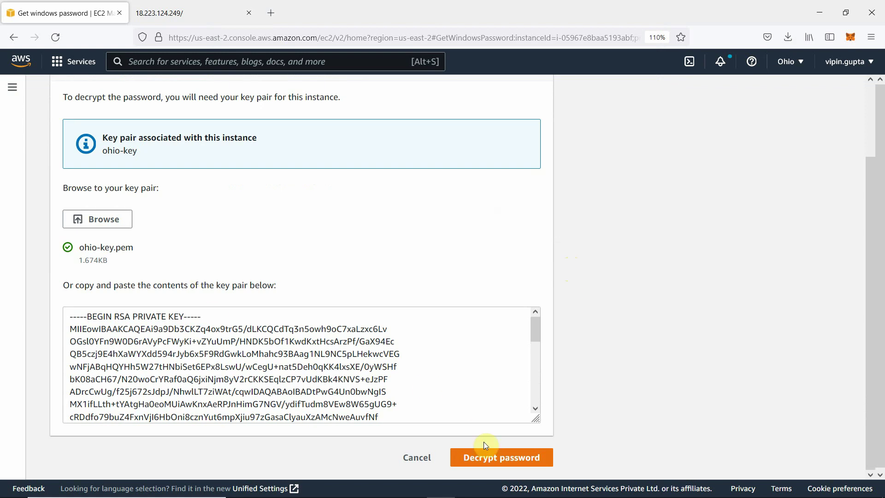
pyautogui.click(488, 459)
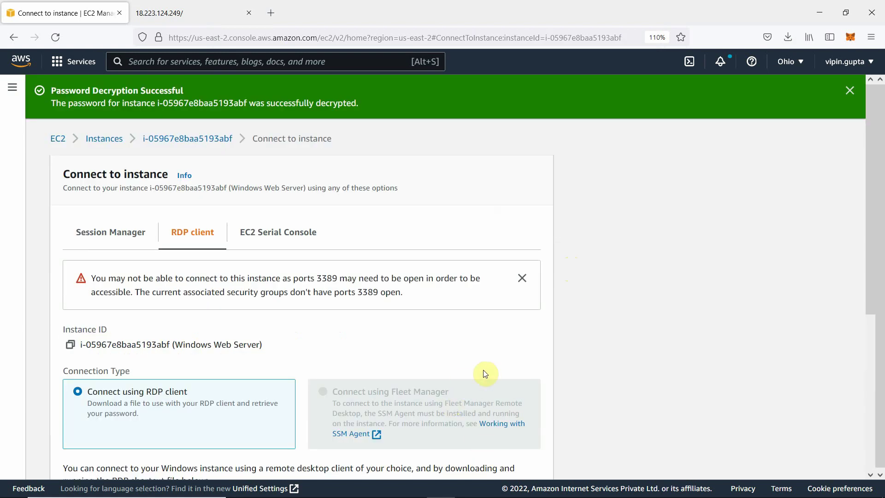
# Step: Copy the decrypted administrator password from the instance's RDP connection details
pyautogui.scroll(-3, 498, 373)
pyautogui.scroll(-3, 498, 373)
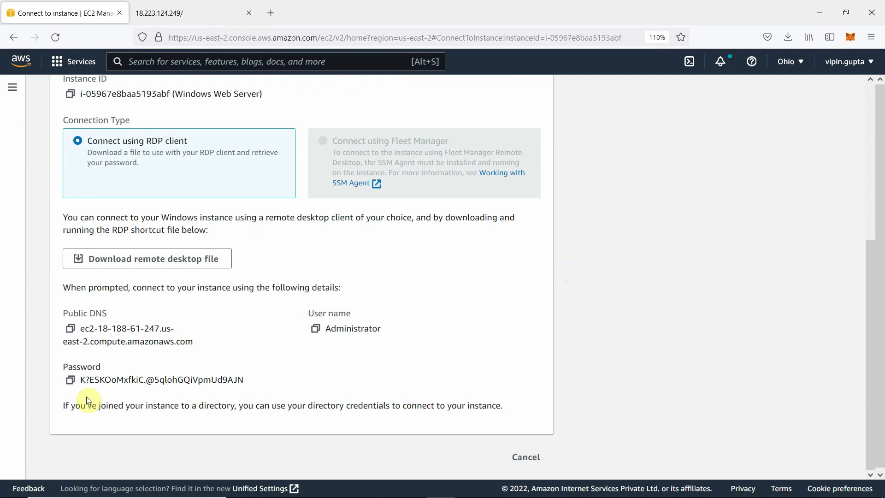
pyautogui.click(70, 380)
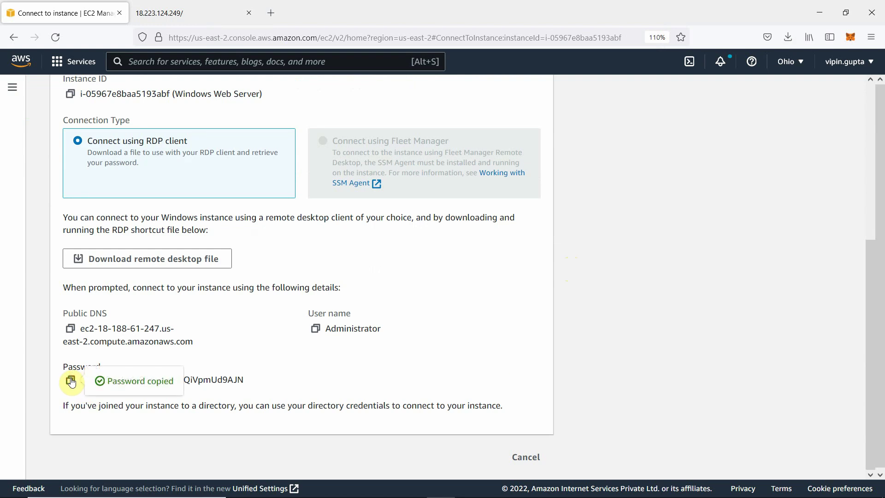
# Step: Switch to the waiting Remote Desktop login, paste the Administrator password, and connect despite the certificate errors
pyautogui.moveTo(625, 491)
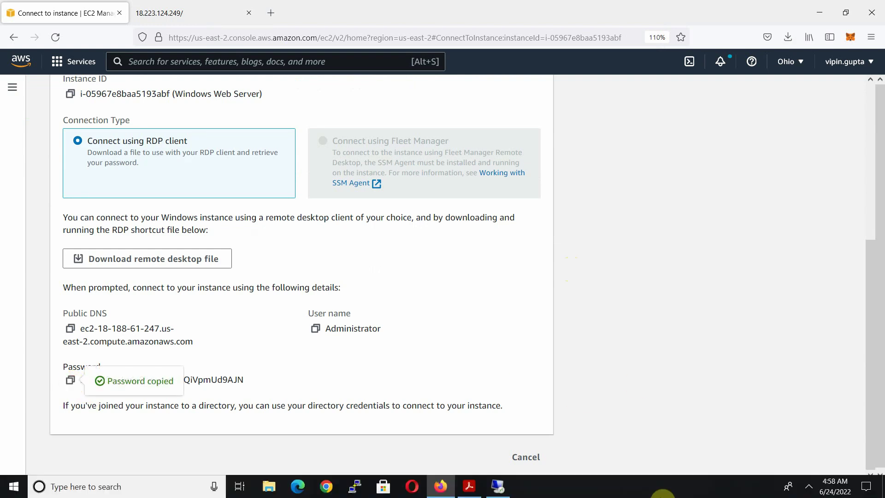
pyautogui.click(497, 488)
pyautogui.click(373, 243)
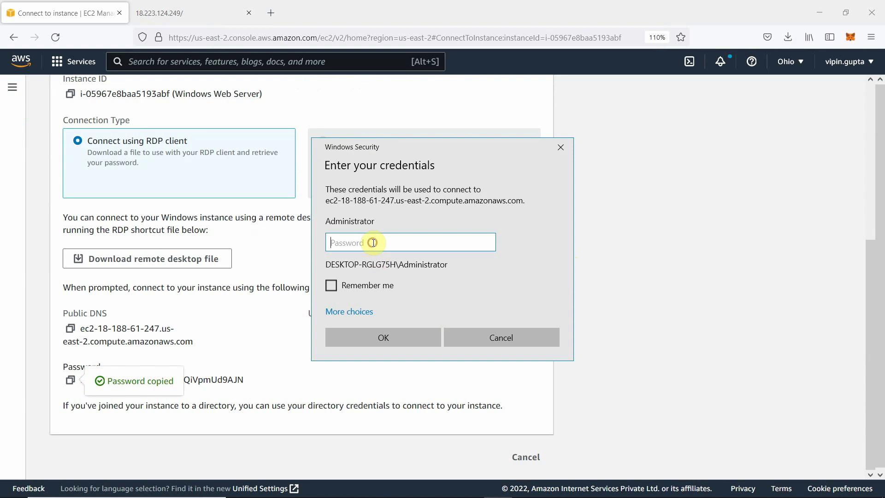
pyautogui.hotkey('ctrl', 'v')
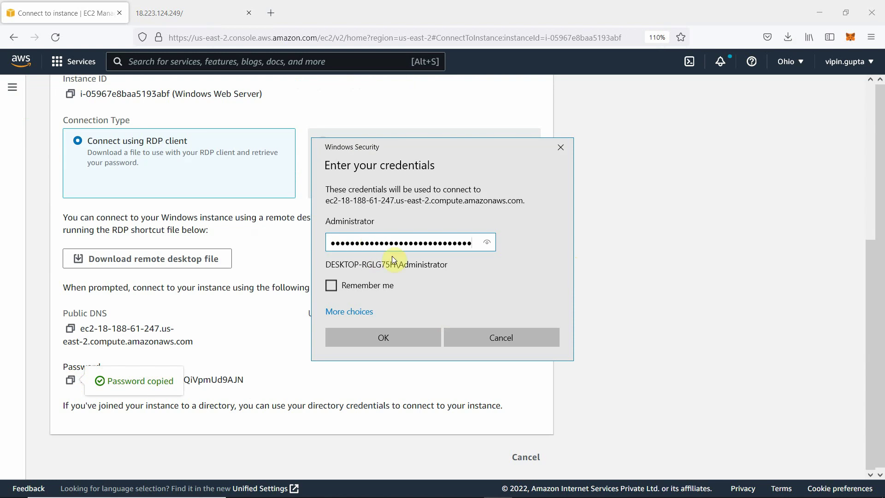
pyautogui.click(400, 341)
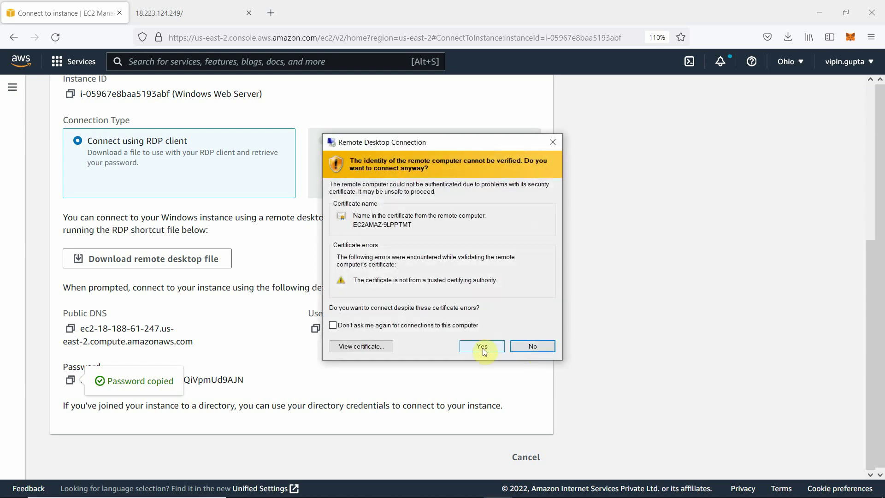
pyautogui.click(483, 348)
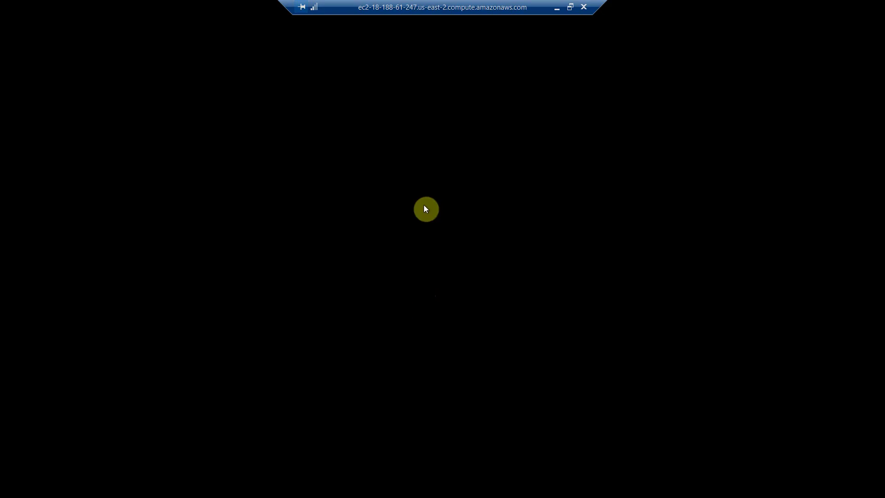
# Step: Allow the remote server to be discoverable by other devices on Network 2
pyautogui.click(583, 7)
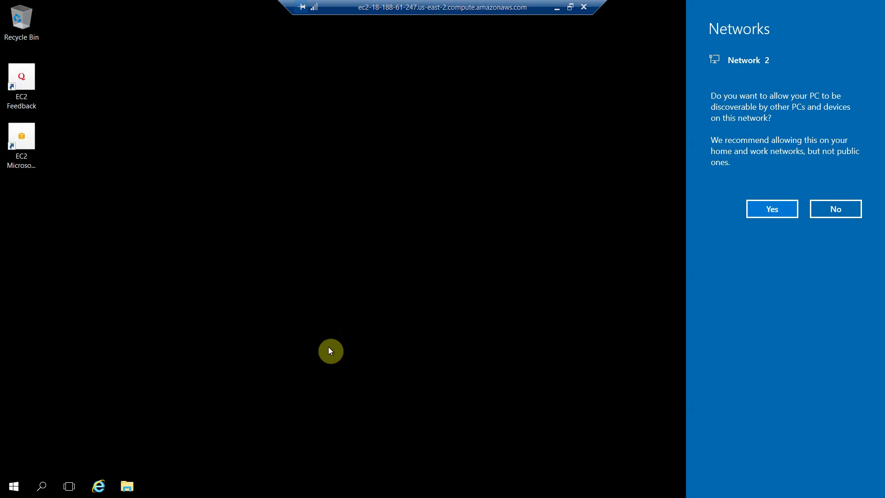
pyautogui.click(789, 216)
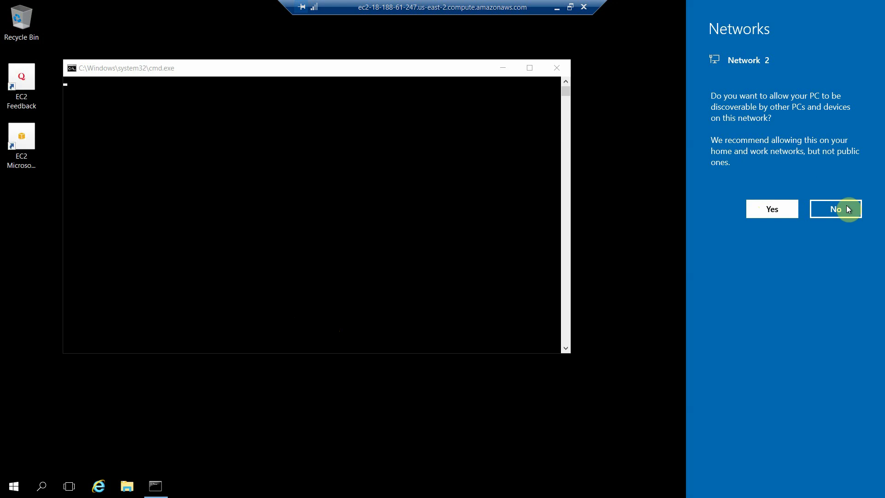
pyautogui.click(798, 215)
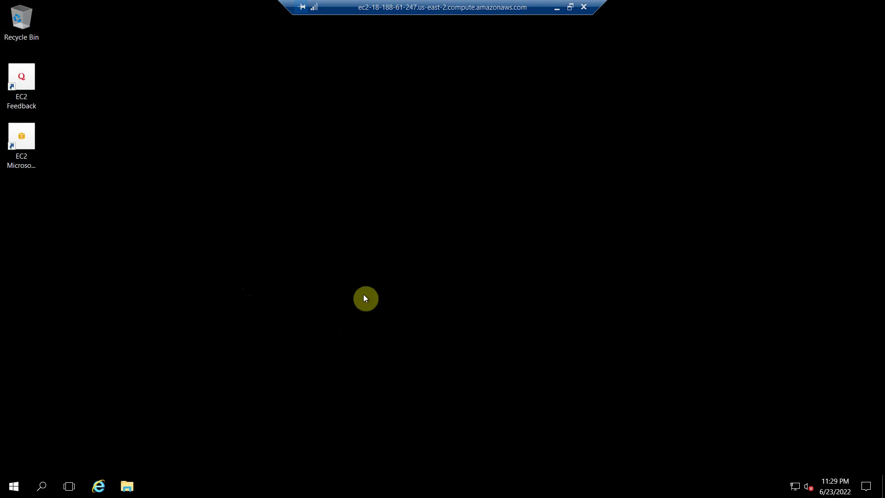
# Step: View the drives under This PC in the remote server's File Explorer, and open Server Manager
pyautogui.press('super+e')
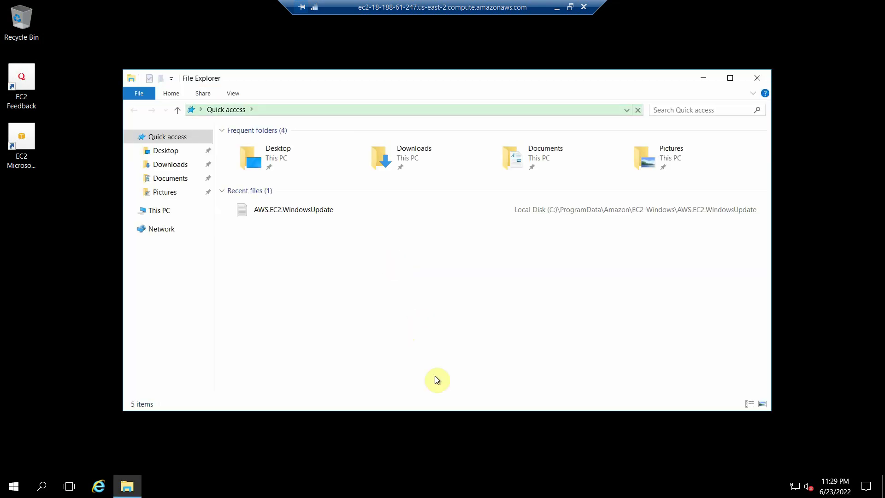
pyautogui.click(158, 215)
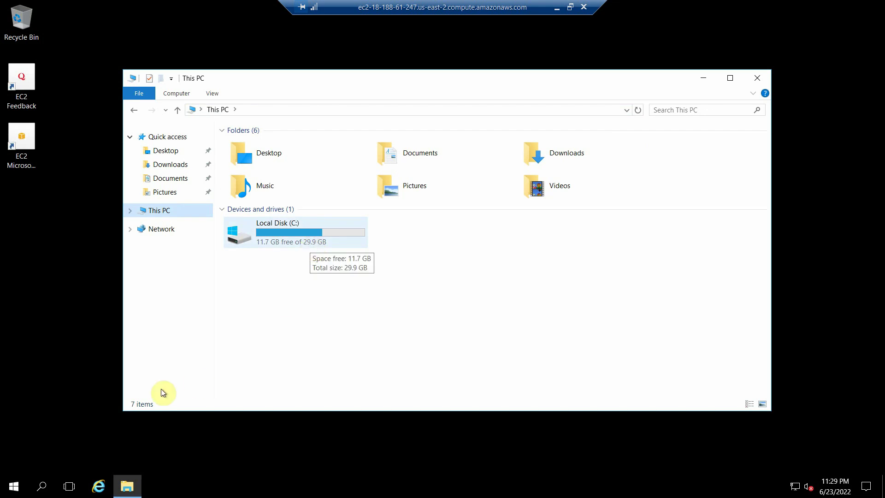
pyautogui.click(12, 489)
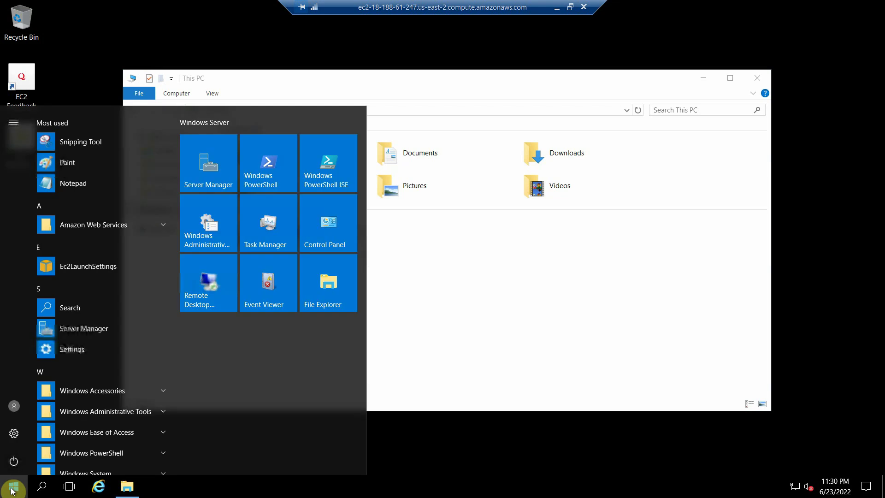
pyautogui.click(209, 178)
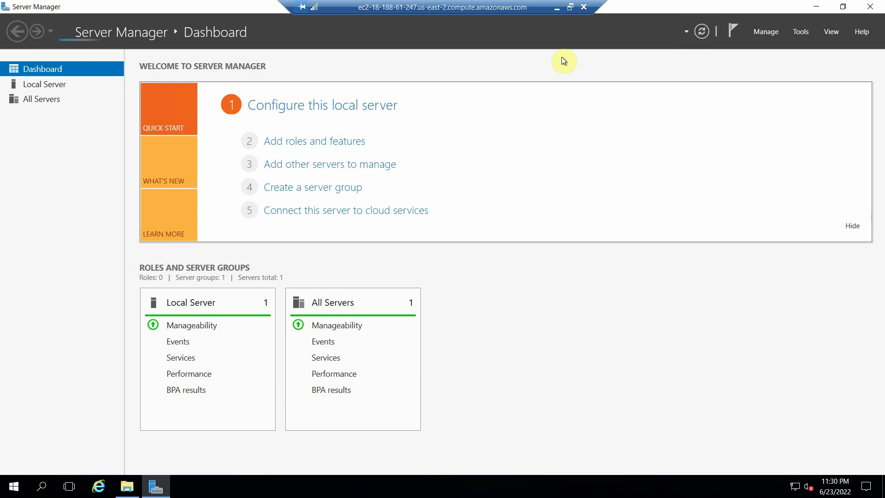
# Step: Minimize the Remote Desktop session and return to the list of EC2 instances in the browser
pyautogui.click(557, 8)
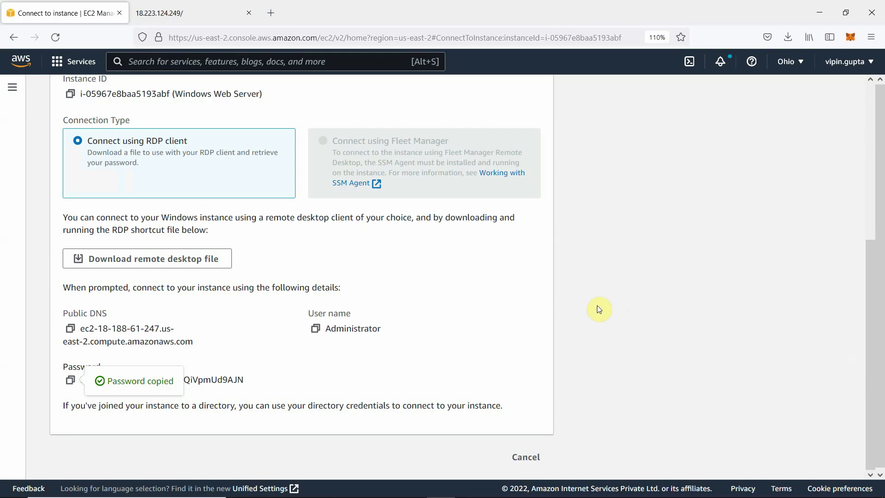
pyautogui.scroll(5, 600, 309)
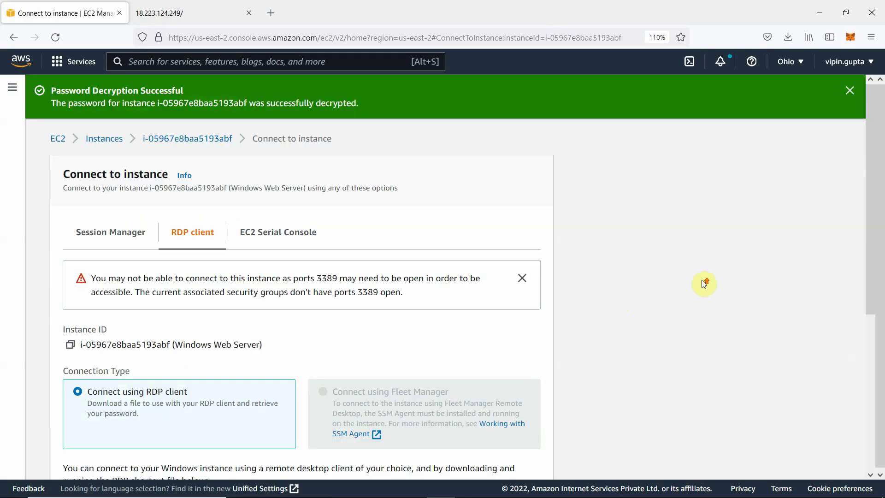
pyautogui.click(107, 145)
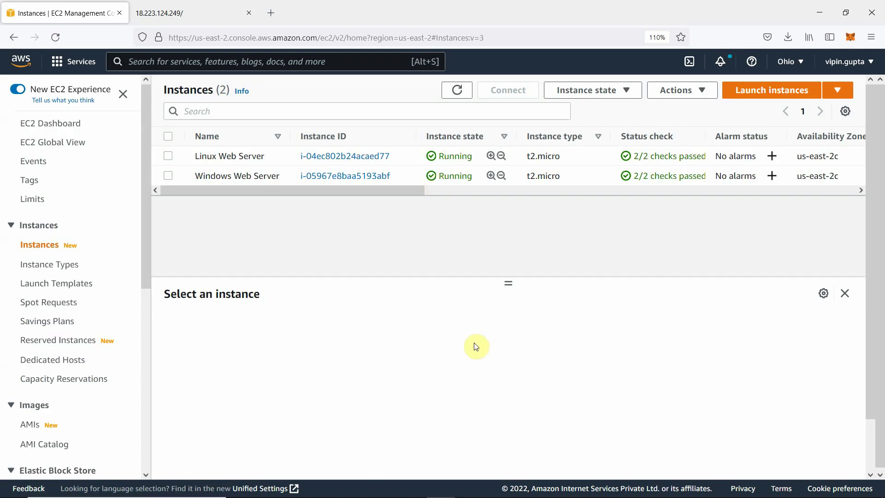